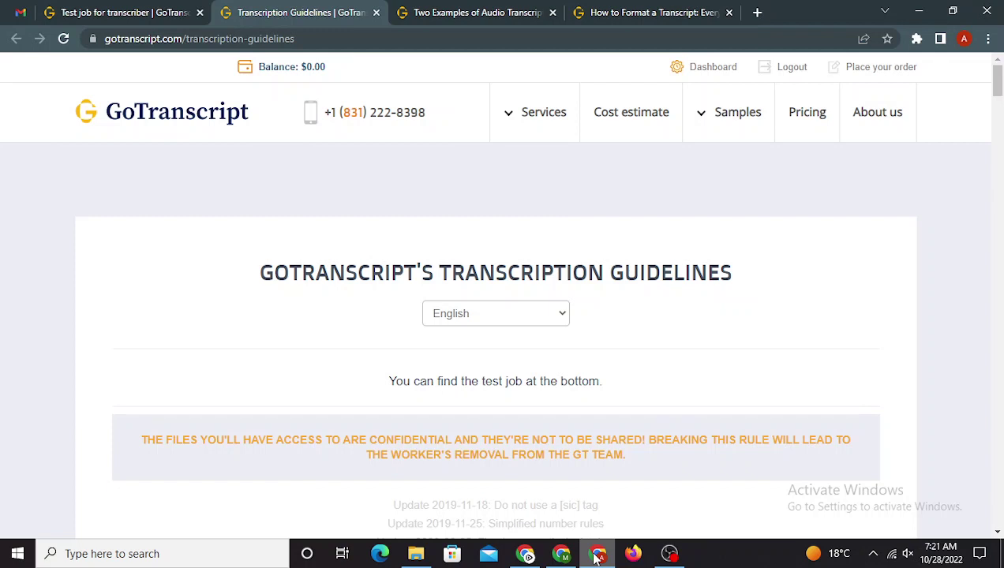
# Step: Compare the transcriber quiz with the transcription guidelines and answer question 1 with "Transcribe them word for word."
pyautogui.click(118, 12)
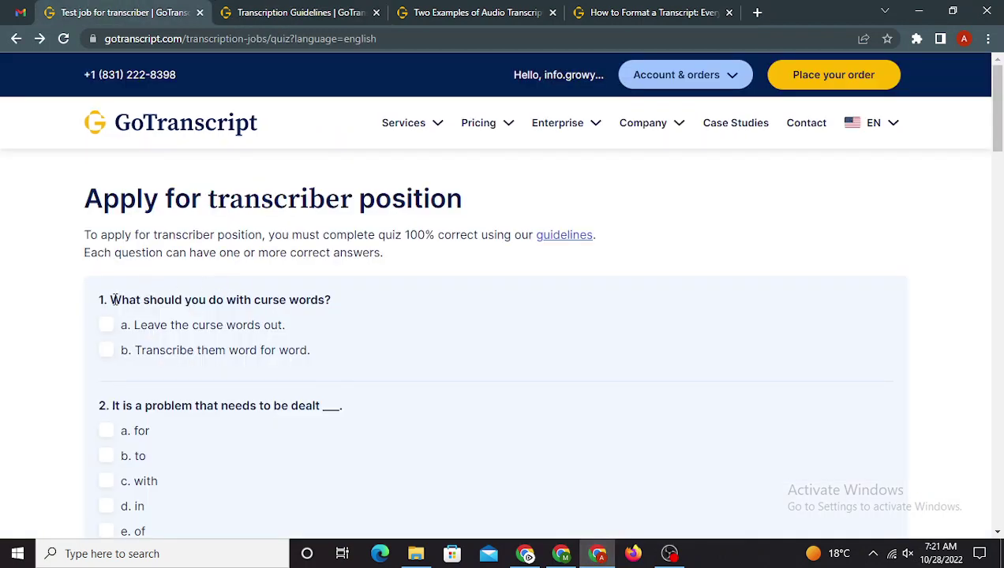
pyautogui.moveTo(110, 298); pyautogui.dragTo(344, 308)
pyautogui.click(418, 312)
pyautogui.click(260, 11)
pyautogui.click(96, 10)
pyautogui.click(321, 6)
pyautogui.scroll(-4, 443, 282)
pyautogui.scroll(4, 444, 282)
pyautogui.click(175, 9)
pyautogui.click(180, 355)
# Step: Answer quiz question 2 with "with" and question 3 with option b, that putting the correct form of timestamping is an essential part of the job
pyautogui.scroll(-2, 419, 358)
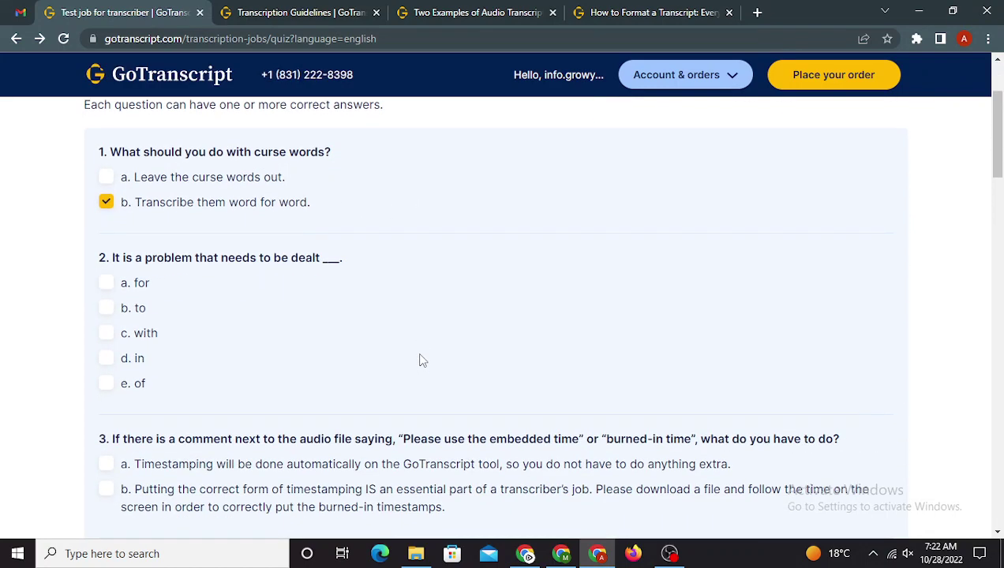
pyautogui.click(151, 335)
pyautogui.scroll(-3, 376, 322)
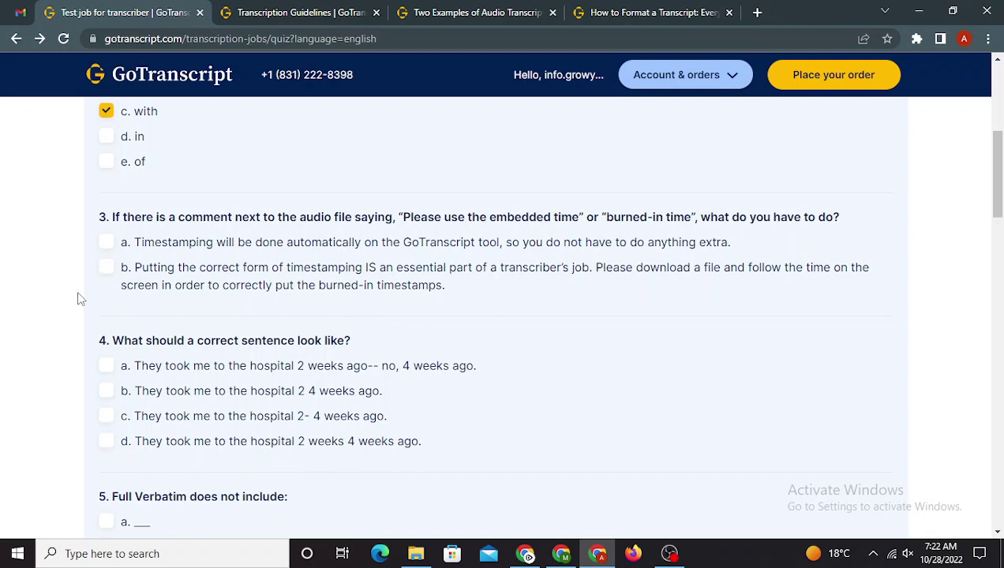
pyautogui.click(187, 283)
# Step: Answer question 4 with "They took me to the hospital 2 weeks ago-- no, 4 weeks ago." and question 5 with the blank option a
pyautogui.scroll(-3, 408, 293)
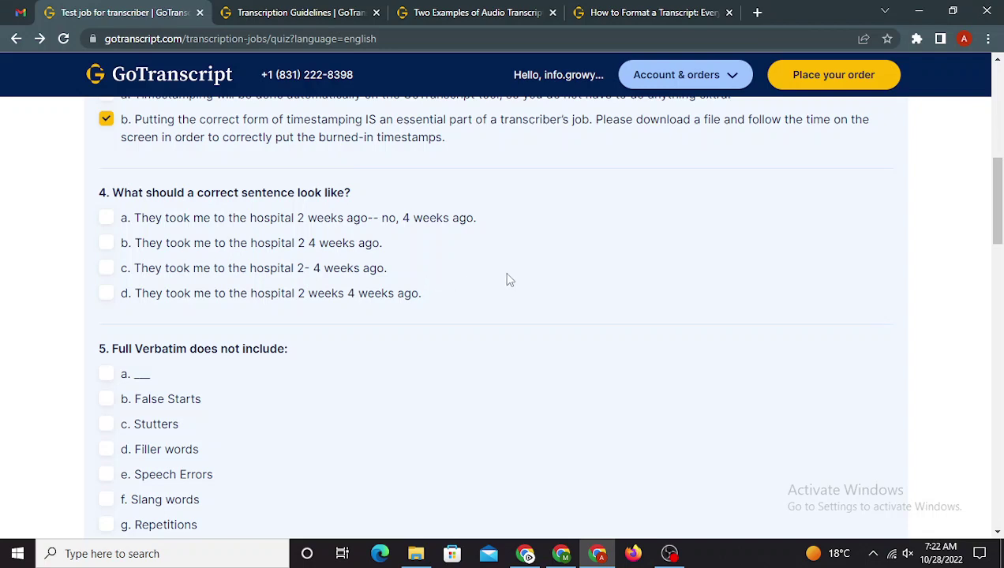
pyautogui.click(204, 223)
pyautogui.scroll(-2, 275, 266)
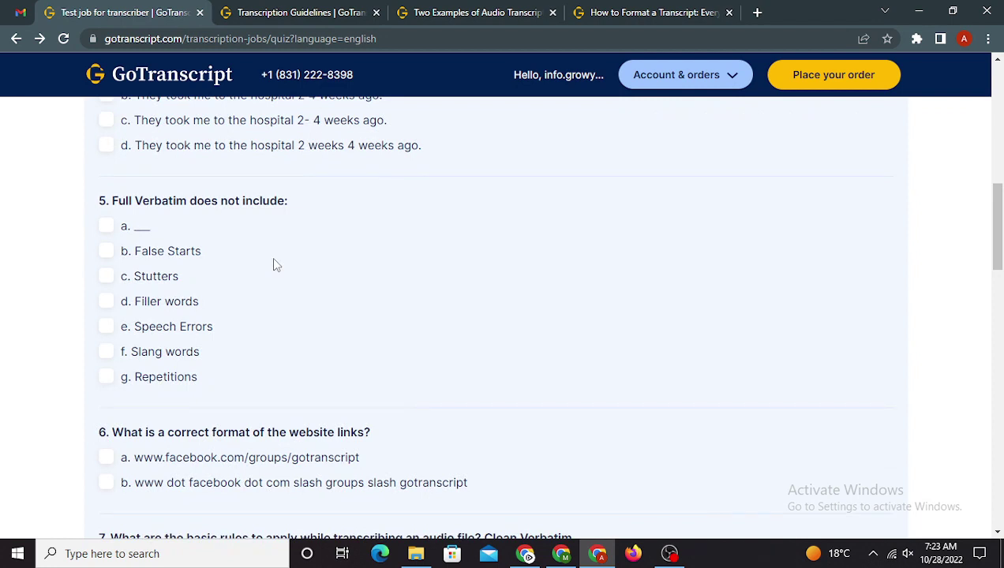
pyautogui.click(108, 229)
pyautogui.scroll(-1, 268, 322)
pyautogui.scroll(-1, 269, 322)
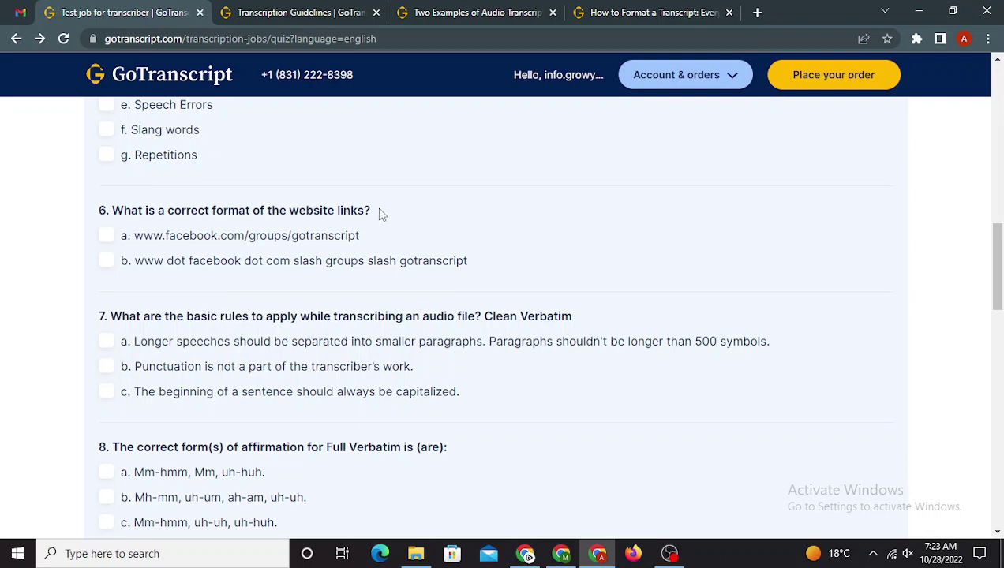
pyautogui.moveTo(381, 215); pyautogui.dragTo(305, 210)
pyautogui.click(177, 239)
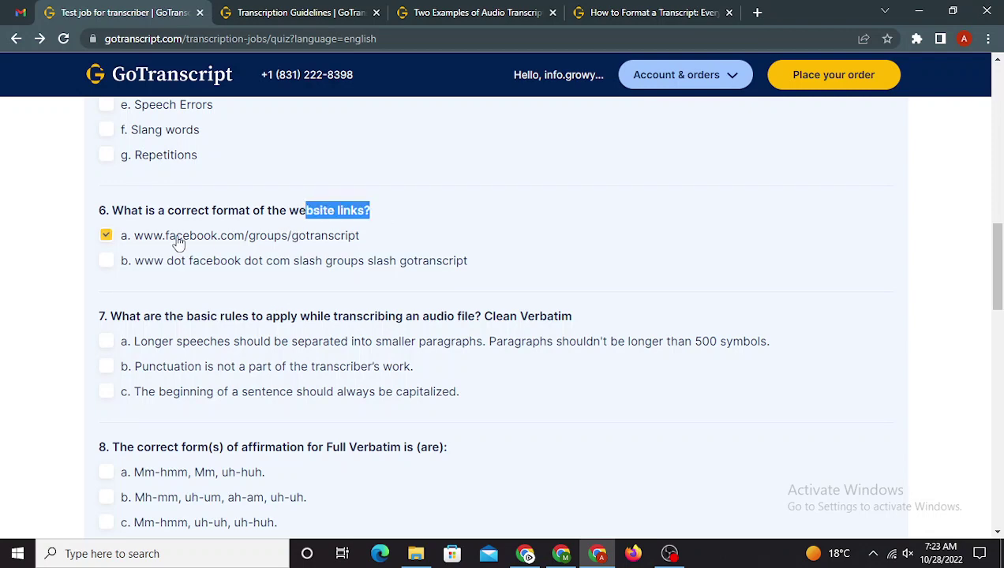
pyautogui.click(315, 205)
pyautogui.scroll(-2, 184, 278)
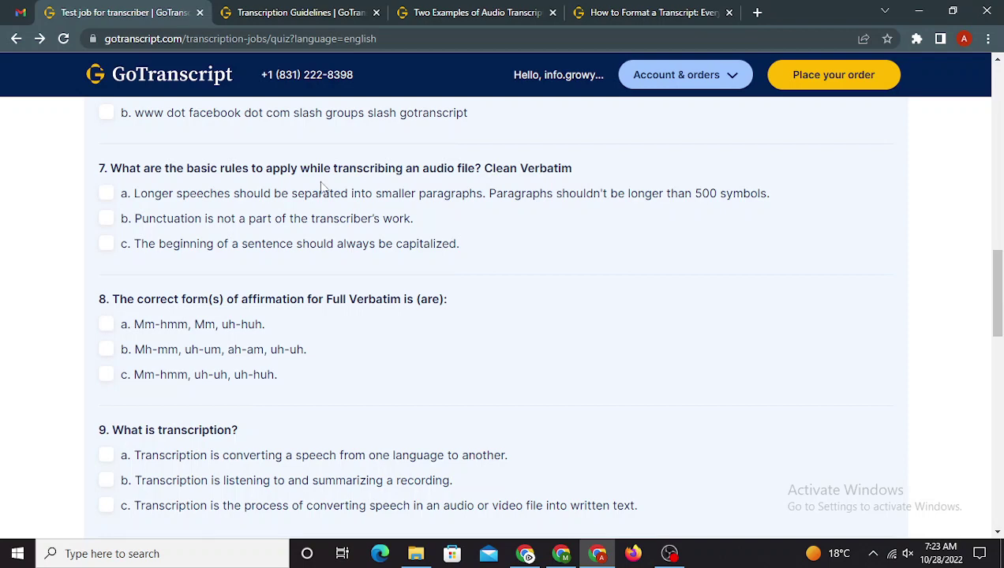
pyautogui.click(167, 199)
pyautogui.click(169, 244)
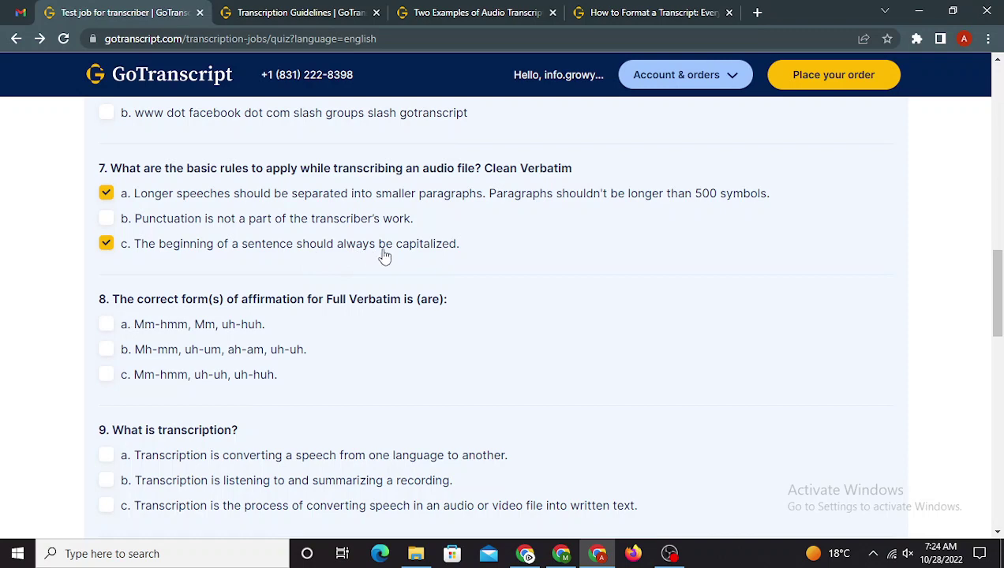
# Step: Answer question 8 on Full Verbatim affirmations with "Mm-hmm, Mm, uh-huh."
pyautogui.scroll(-1, 386, 255)
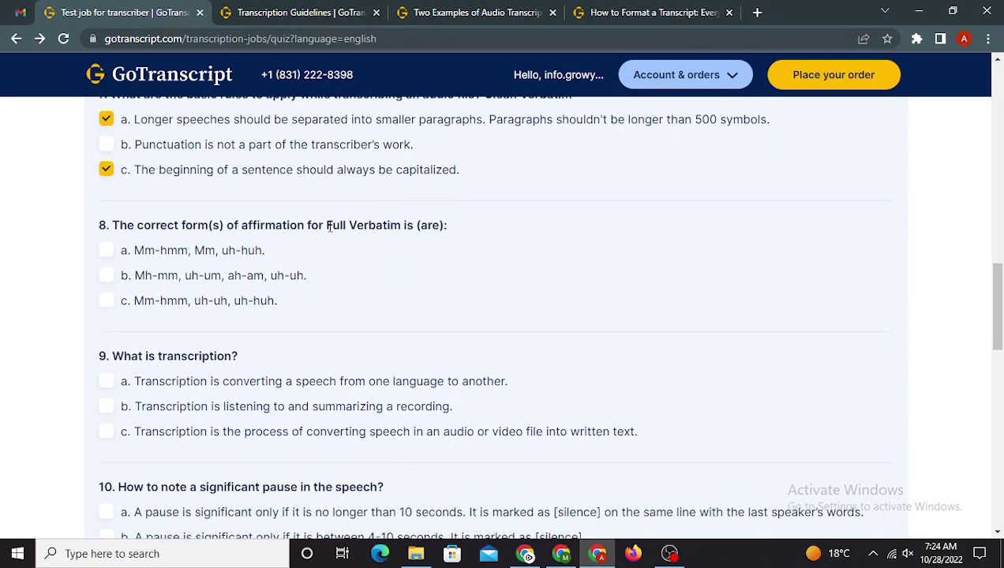
pyautogui.moveTo(329, 226); pyautogui.dragTo(402, 227)
pyautogui.click(456, 228)
pyautogui.click(169, 251)
# Step: Check the definition of transcription in the guidelines and answer question 9 with option c, converting speech in an audio or video file into written text
pyautogui.scroll(-2, 394, 248)
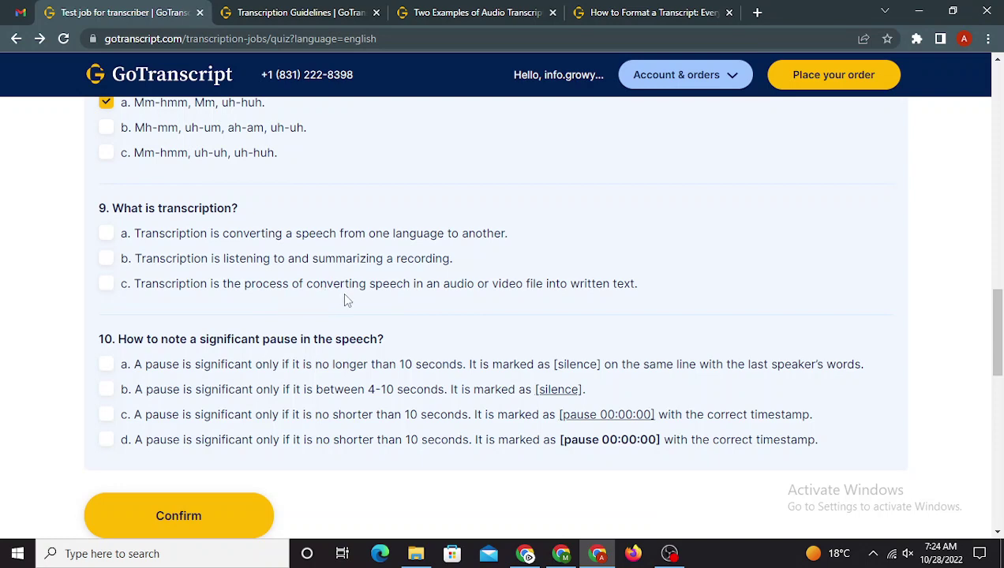
pyautogui.click(288, 11)
pyautogui.scroll(-4, 298, 393)
pyautogui.scroll(-2, 298, 393)
pyautogui.moveTo(353, 224); pyautogui.dragTo(797, 224)
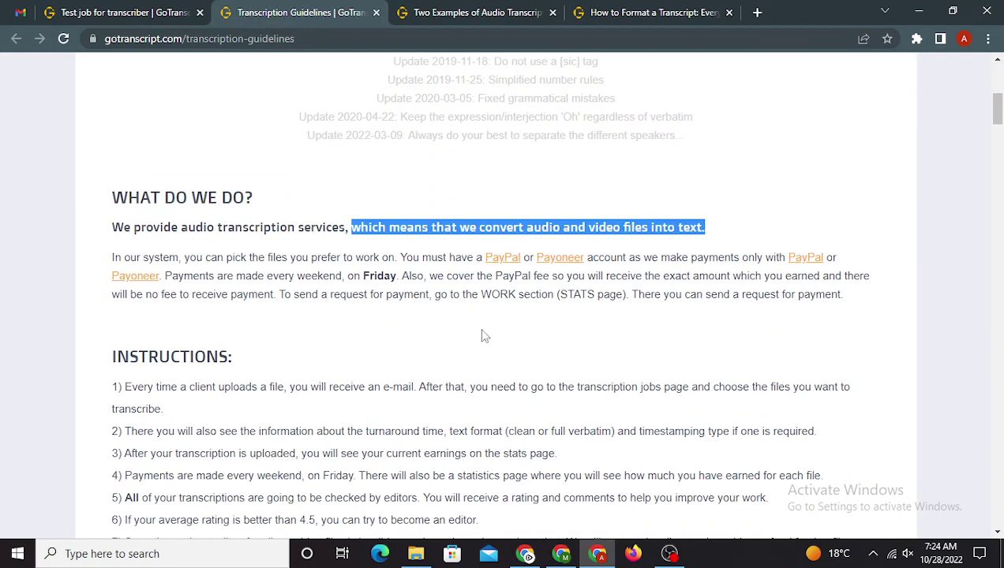
pyautogui.hotkey('ctrl', 'shift', 'Tab')
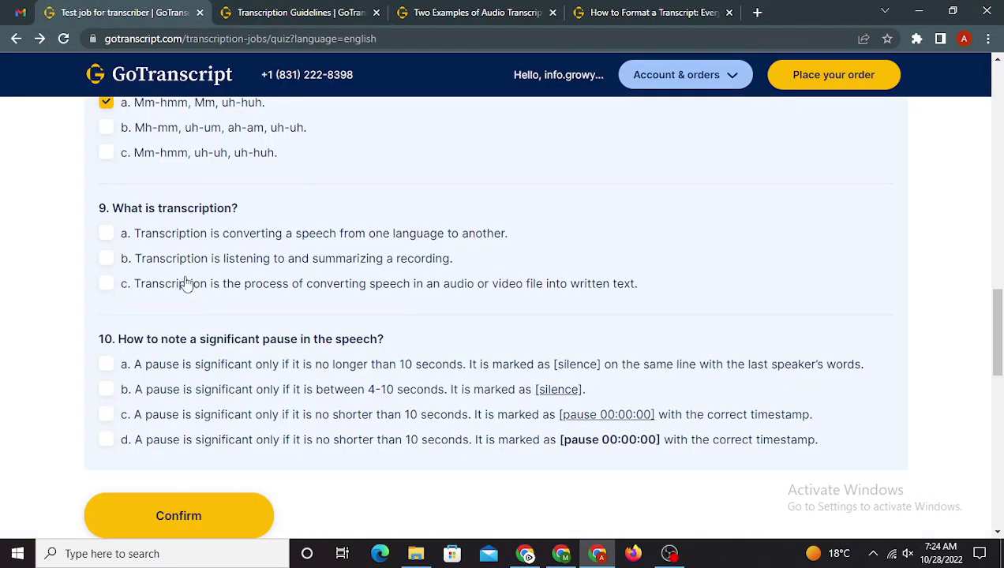
pyautogui.click(186, 285)
# Step: Answer question 10 with option d, the bold [pause 00:00:00] tag for pauses no shorter than 10 seconds, and submit the quiz
pyautogui.scroll(-1, 300, 286)
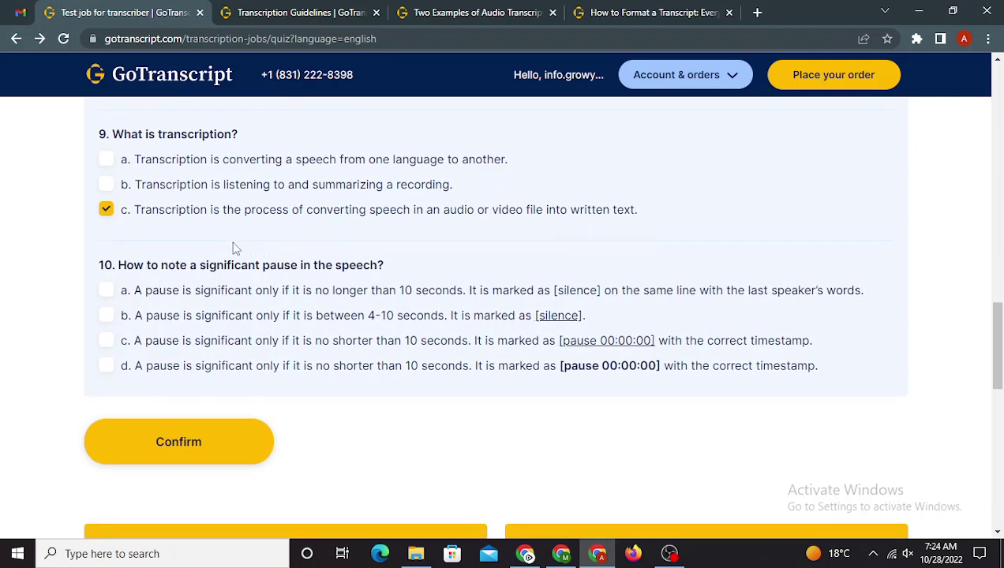
pyautogui.moveTo(268, 265); pyautogui.dragTo(366, 265)
pyautogui.click(367, 265)
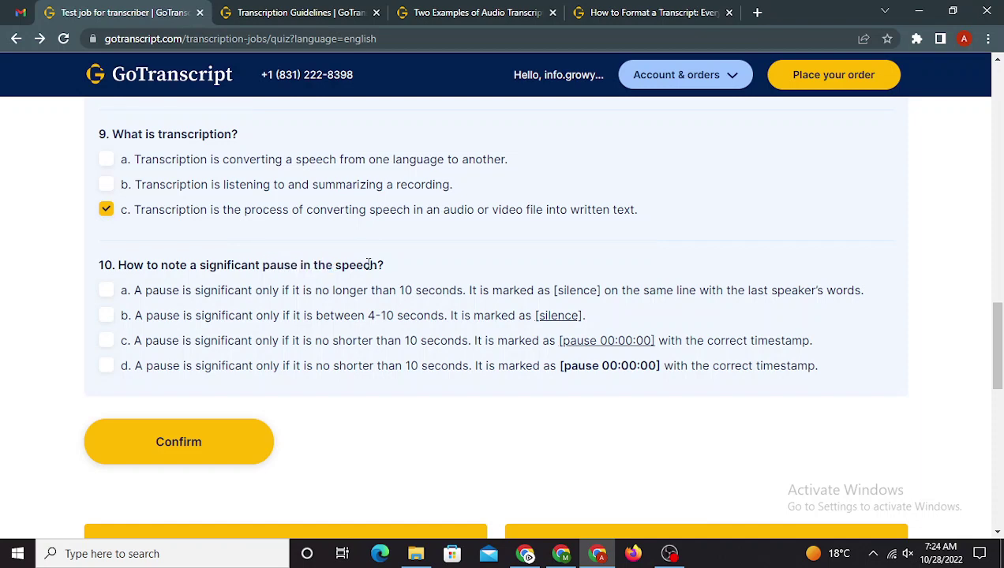
pyautogui.click(176, 371)
pyautogui.scroll(10, 394, 429)
pyautogui.scroll(-7, 388, 426)
pyautogui.scroll(-4, 386, 425)
pyautogui.click(182, 451)
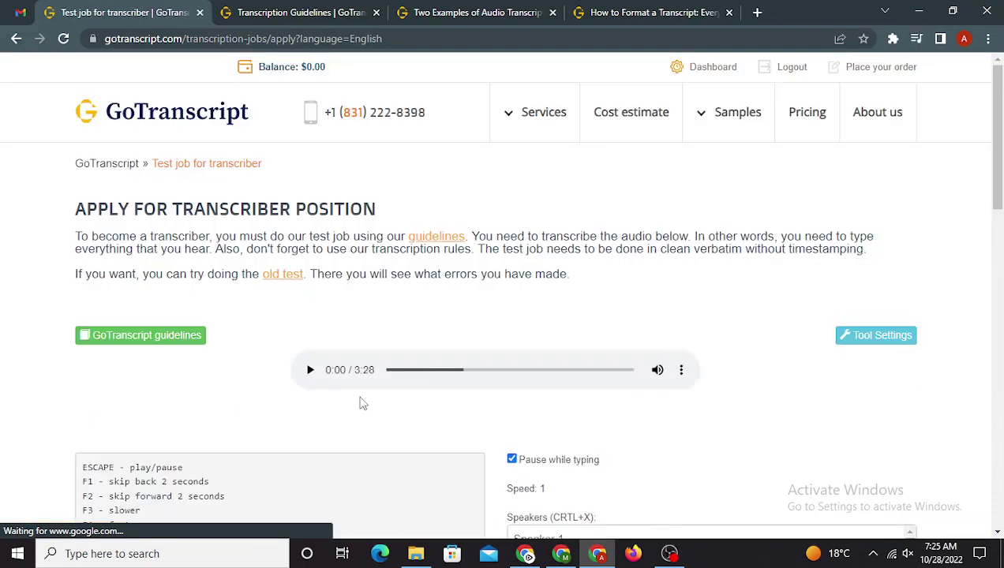
# Step: Look through the test job's audio player and read the draft transcript from beginning to end
pyautogui.click(311, 371)
pyautogui.click(311, 372)
pyautogui.scroll(-4, 7, 416)
pyautogui.scroll(3, 6, 416)
pyautogui.scroll(-3, 69, 396)
pyautogui.scroll(-15, 197, 360)
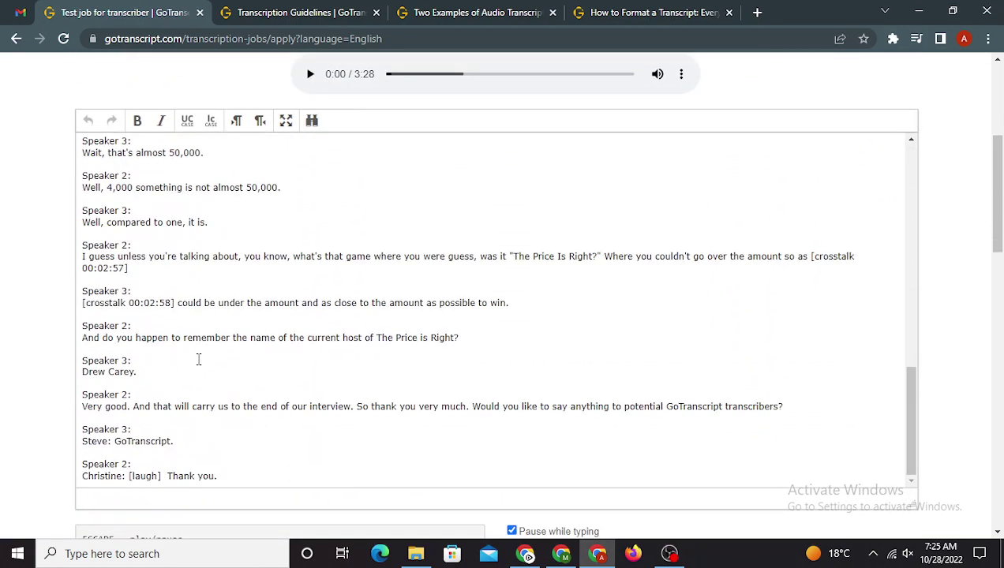
pyautogui.scroll(15, 198, 360)
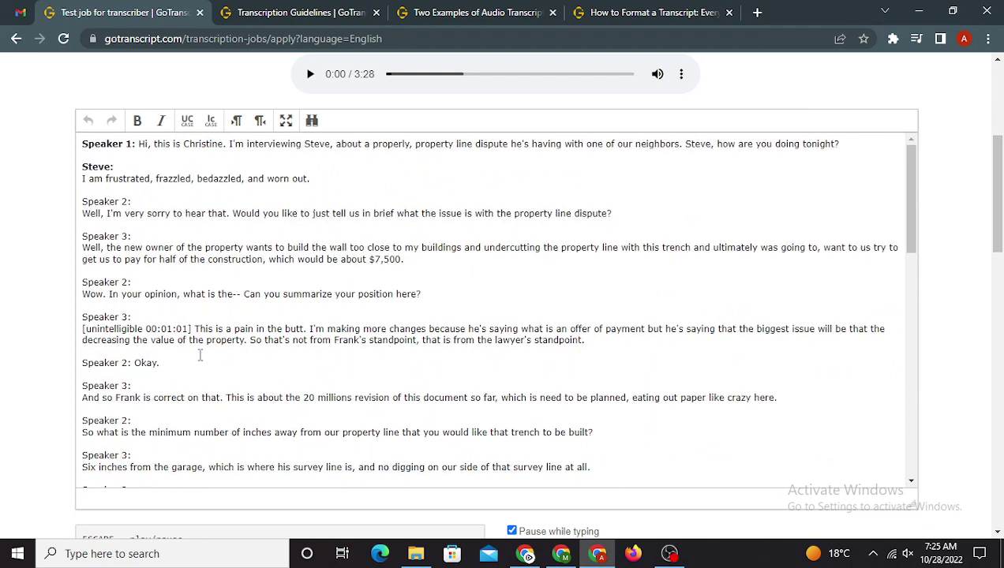
pyautogui.scroll(2, 200, 356)
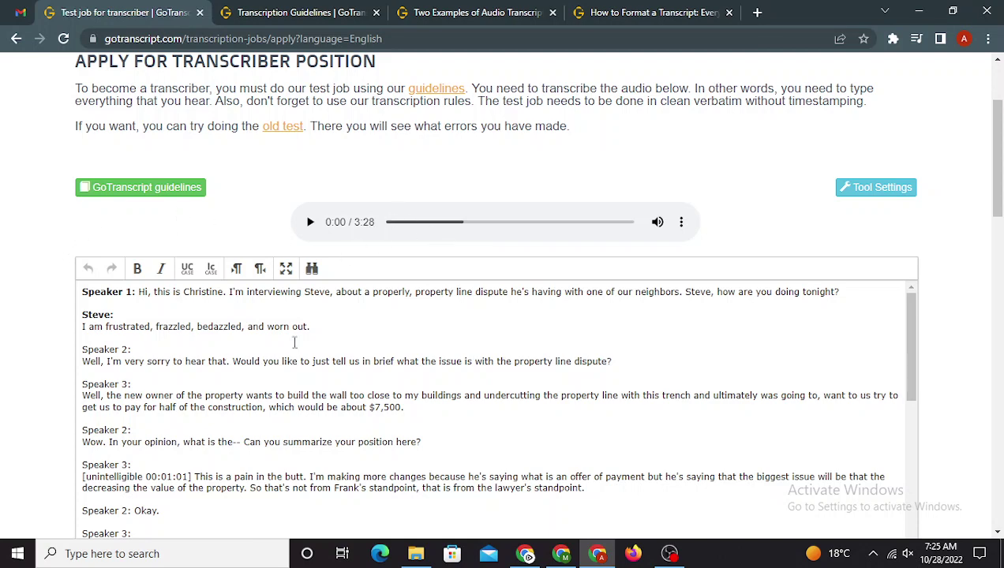
pyautogui.scroll(-2, 11, 315)
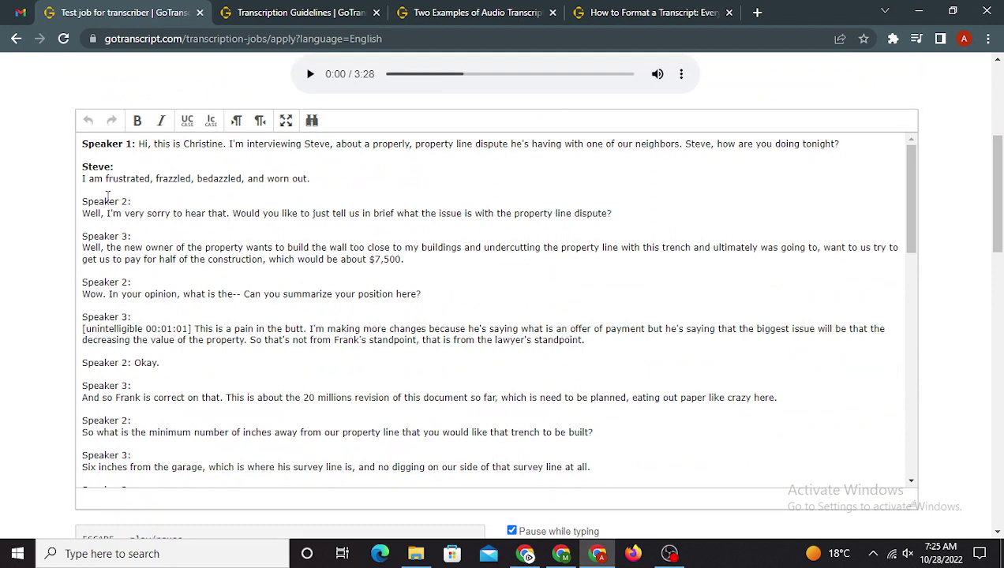
# Step: Put the first "Speaker 2:" label on the same line as its speech, make the label bold, and pause the audio
pyautogui.click(86, 213)
pyautogui.press('BackSpace')
pyautogui.hotkey('shift', 'Left')
pyautogui.hotkey('shift', 'Left')
pyautogui.hotkey('shift', 'Left')
pyautogui.hotkey('shift', 'Left')
pyautogui.hotkey('shift', 'Left')
pyautogui.hotkey('shift', 'Left')
pyautogui.hotkey('shift', 'Left')
pyautogui.hotkey('shift', 'Left')
pyautogui.hotkey('shift', 'Left')
pyautogui.hotkey('shift', 'Left')
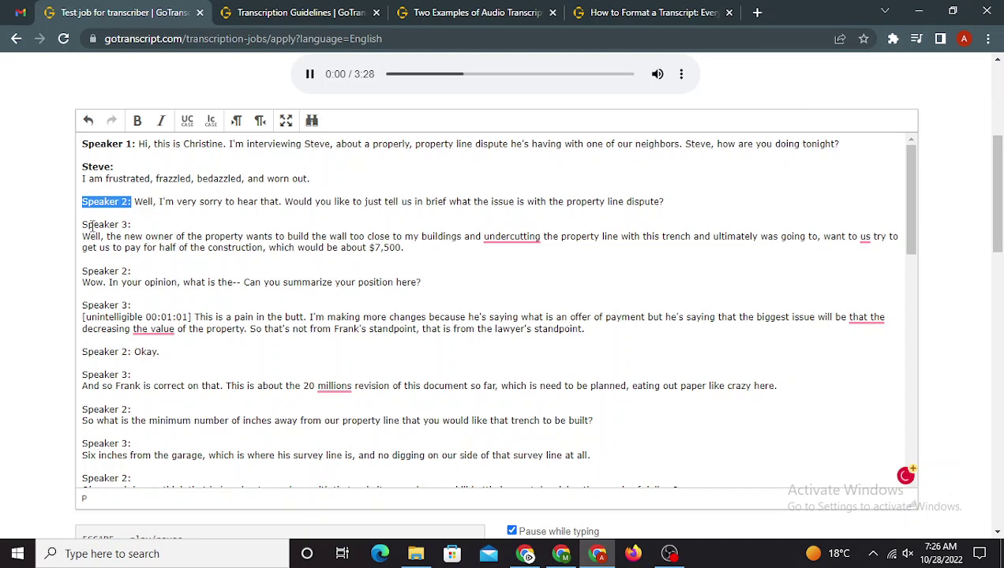
pyautogui.hotkey('ctrl', 'b')
pyautogui.click(310, 73)
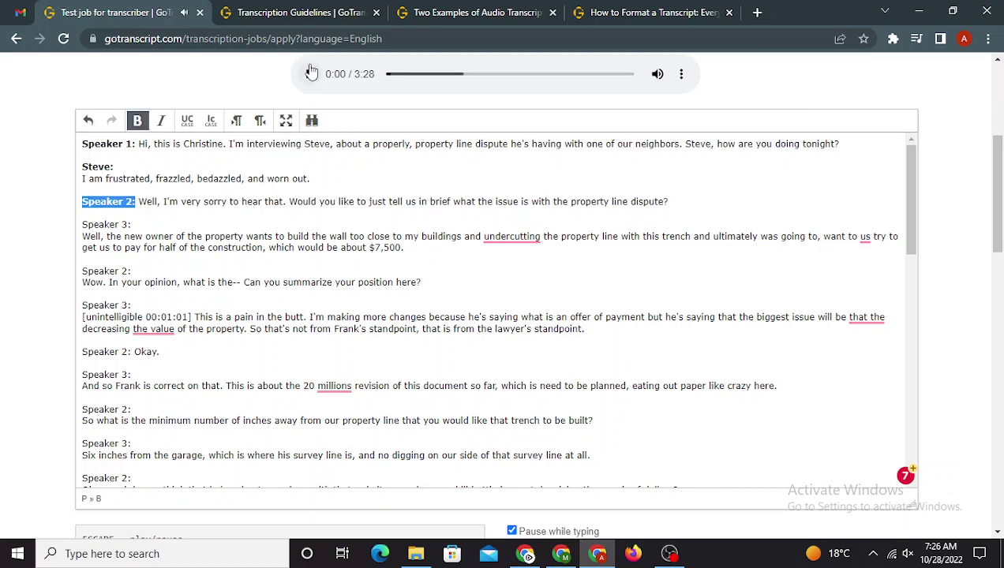
pyautogui.click(163, 201)
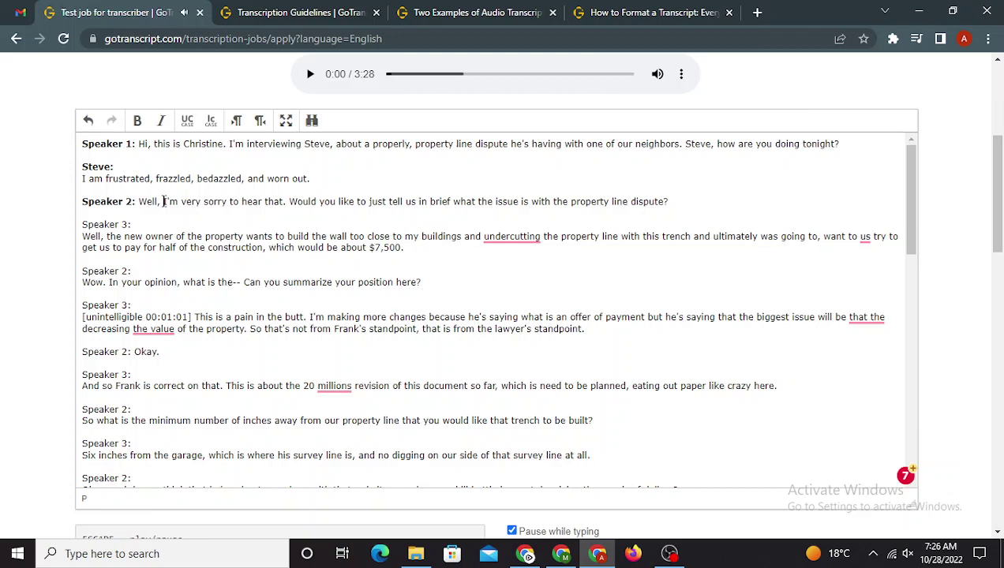
# Step: Mute the audio player, then join the first "Speaker 3:" label with its property line speech and make the label bold
pyautogui.click(658, 75)
pyautogui.press('BackSpace')
pyautogui.hotkey('shift', 'Left')
pyautogui.hotkey('shift', 'Left')
pyautogui.hotkey('shift', 'Left')
pyautogui.hotkey('shift', 'Left')
pyautogui.hotkey('shift', 'Left')
pyautogui.hotkey('shift', 'Left')
pyautogui.hotkey('shift', 'Left')
pyautogui.hotkey('shift', 'Left')
pyautogui.hotkey('shift', 'Left')
pyautogui.hotkey('shift', 'Left')
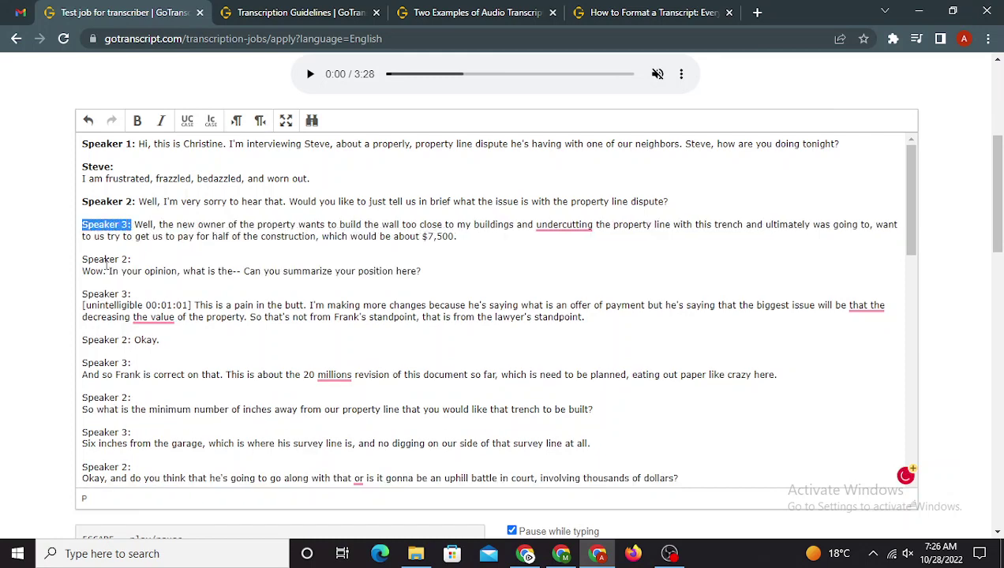
pyautogui.hotkey('ctrl', 'b')
# Step: Make the "Speaker 2:" label above the "Wow. In your opinion" speech bold and join it with that line
pyautogui.press('Down')
pyautogui.hotkey('shift', 'Right')
pyautogui.hotkey('shift', 'Right')
pyautogui.hotkey('shift', 'Right')
pyautogui.hotkey('shift', 'Right')
pyautogui.hotkey('shift', 'Right')
pyautogui.hotkey('shift', 'Right')
pyautogui.hotkey('shift', 'Right')
pyautogui.hotkey('shift', 'Right')
pyautogui.hotkey('shift', 'Right')
pyautogui.hotkey('shift', 'Right')
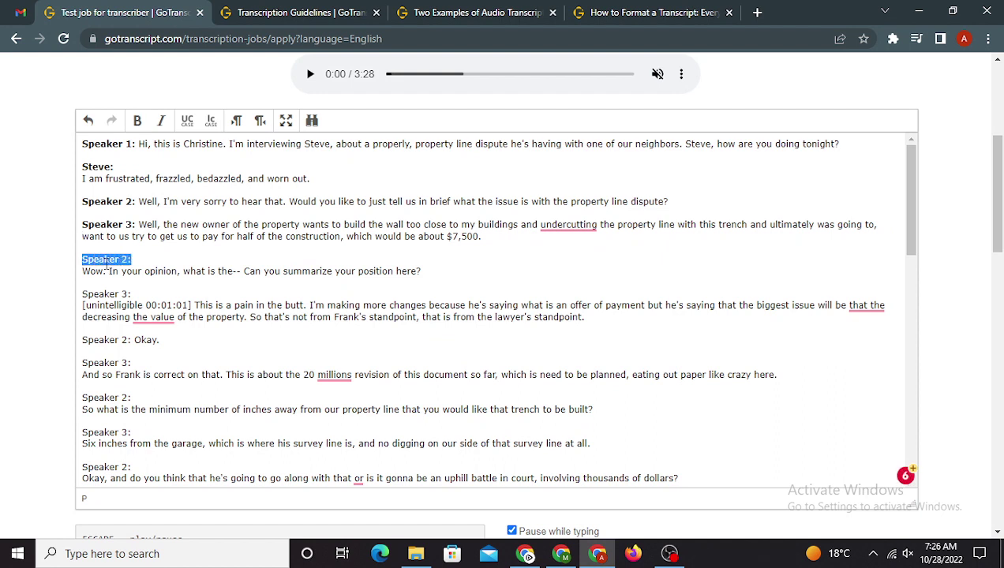
pyautogui.hotkey('ctrl', 'b')
pyautogui.press('Down')
pyautogui.press('BackSpace')
# Step: Make the "Speaker 3:" label above the [unintelligible 00:01:01] speech bold and join it with that paragraph
pyautogui.press('Down')
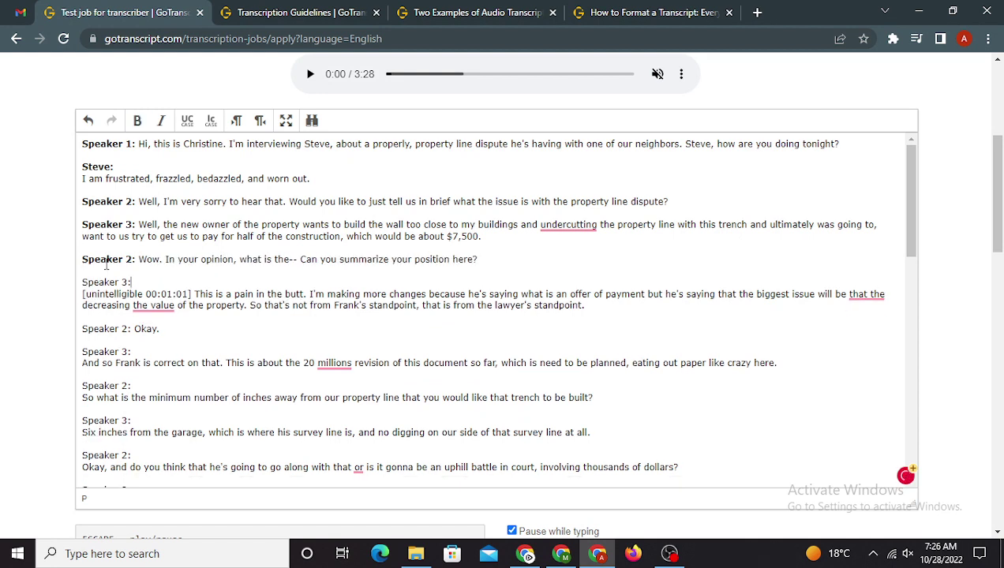
pyautogui.hotkey('shift', 'Left')
pyautogui.hotkey('shift', 'Left')
pyautogui.hotkey('shift', 'Left')
pyautogui.hotkey('shift', 'Left')
pyautogui.hotkey('shift', 'Left')
pyautogui.hotkey('shift', 'Left')
pyautogui.hotkey('shift', 'Left')
pyautogui.hotkey('shift', 'Left')
pyautogui.hotkey('shift', 'Left')
pyautogui.hotkey('shift', 'Left')
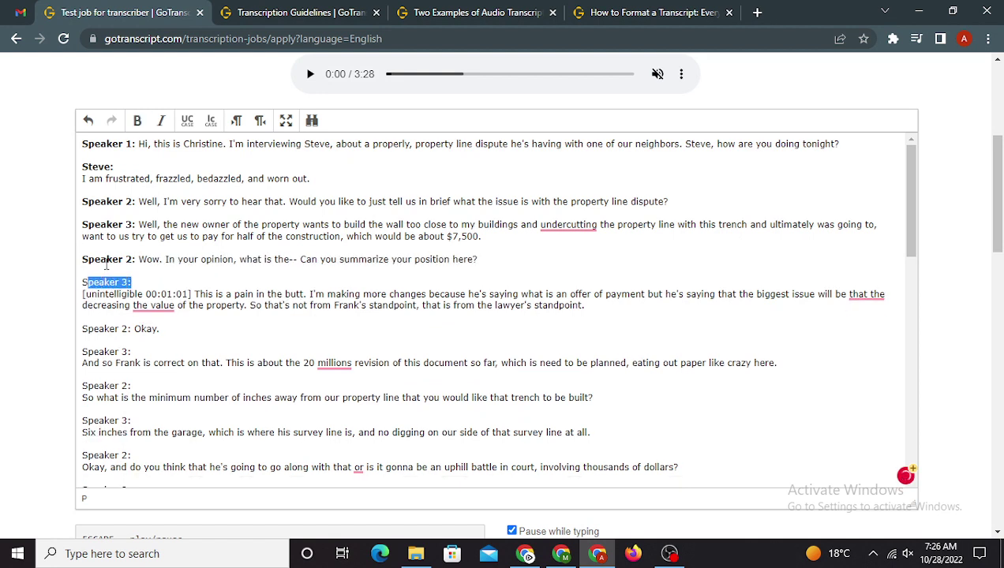
pyautogui.hotkey('ctrl', 'b')
pyautogui.press('Down')
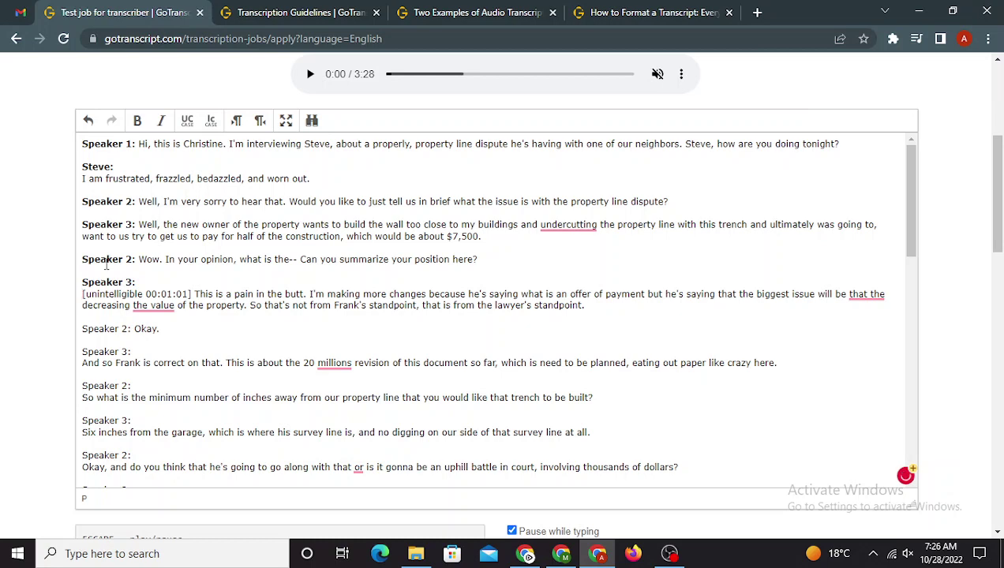
pyautogui.press('BackSpace')
pyautogui.press('Down')
pyautogui.press('Down')
pyautogui.press('Up')
pyautogui.press('Down')
pyautogui.press('Down')
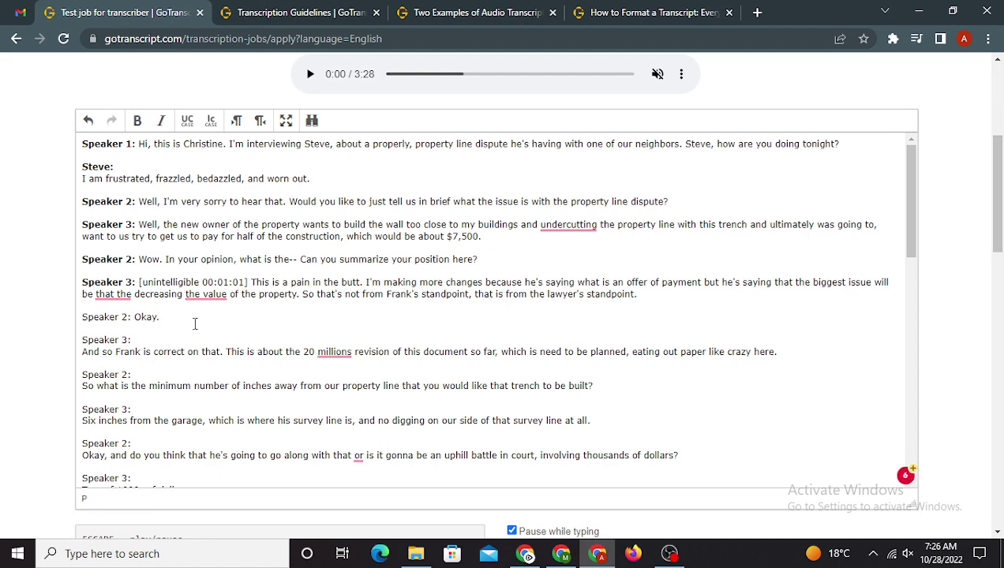
# Step: Play the start of the test audio, unmute the player, then pause the recording and rewind it to the beginning
pyautogui.press('Escape')
pyautogui.scroll(2, 134, 301)
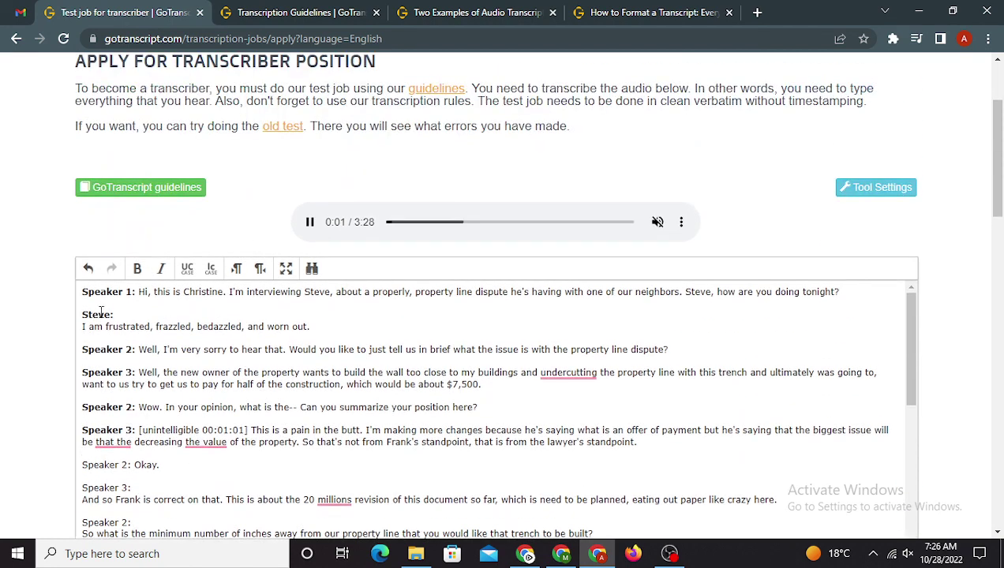
pyautogui.moveTo(83, 292); pyautogui.dragTo(112, 293)
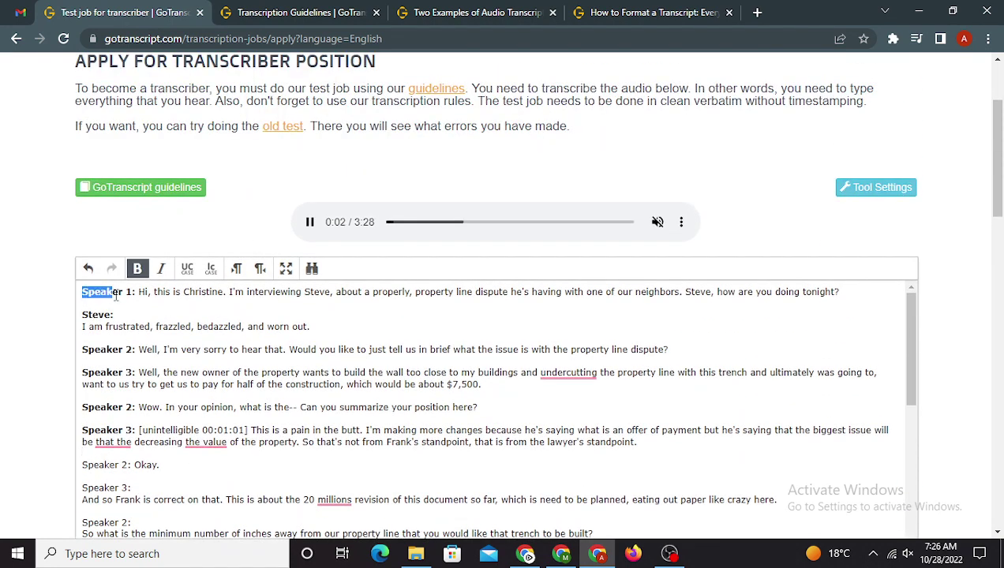
pyautogui.click(387, 223)
pyautogui.click(658, 223)
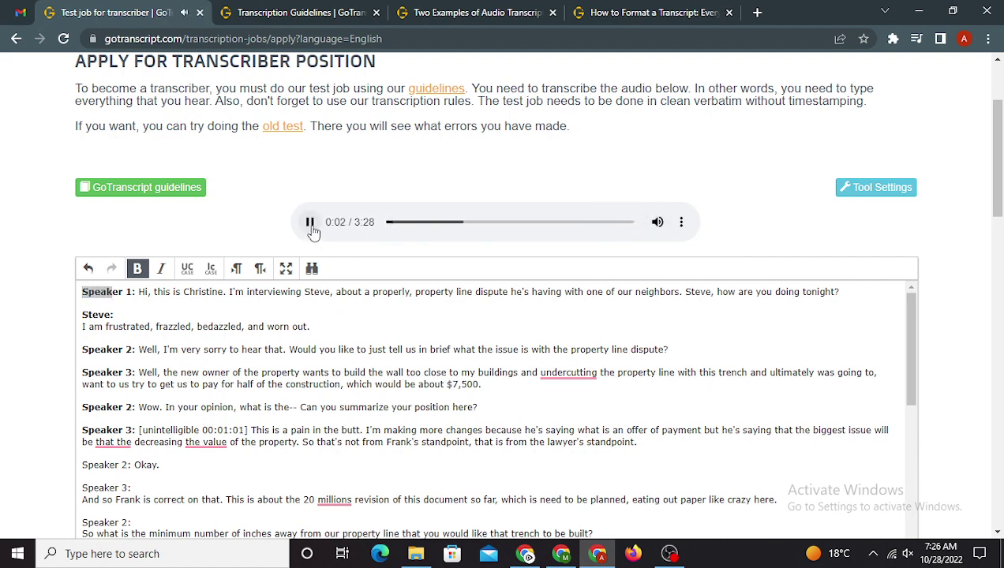
pyautogui.click(310, 222)
pyautogui.click(390, 223)
pyautogui.click(235, 339)
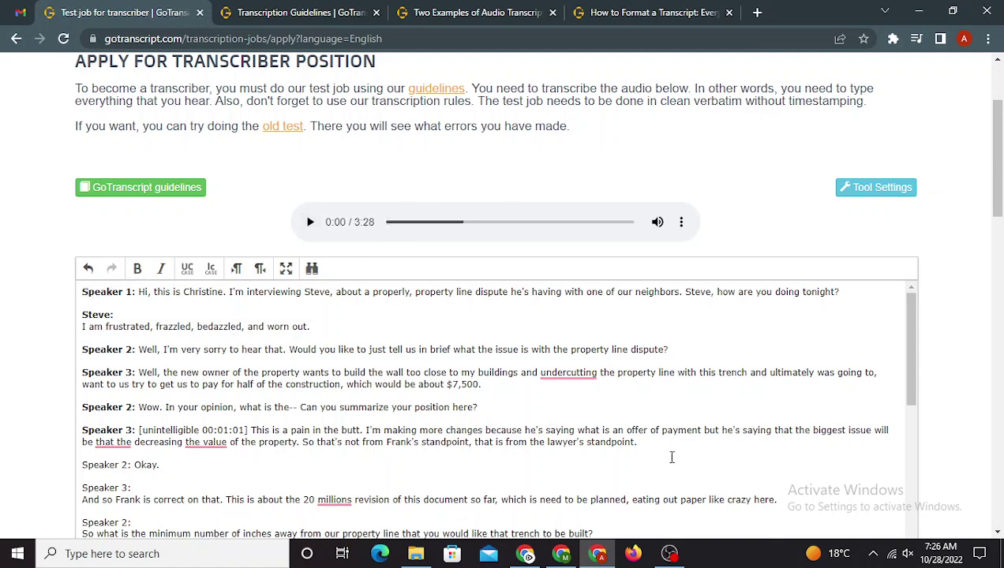
# Step: Unmute the computer's system speakers and close the volume control
pyautogui.click(907, 555)
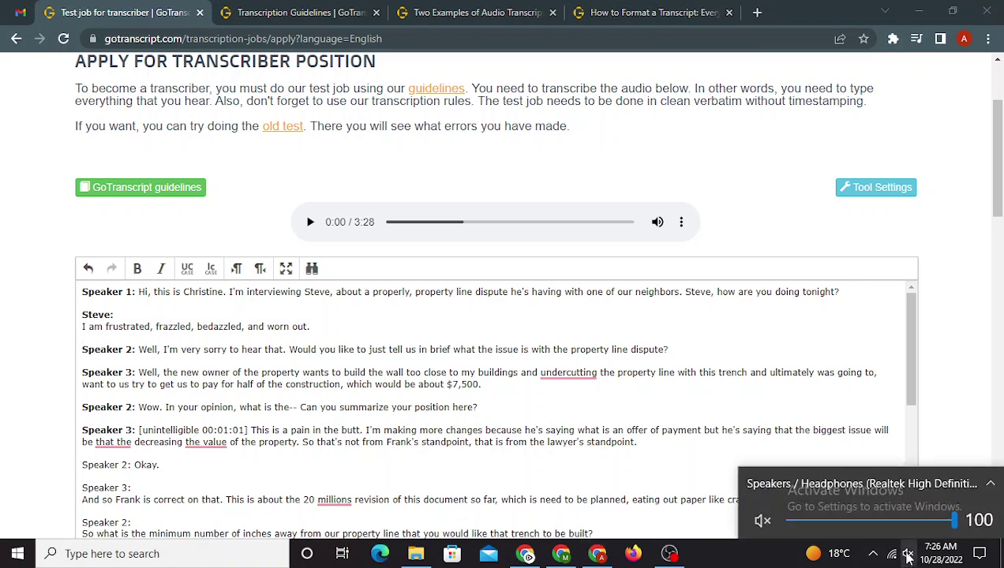
pyautogui.click(761, 521)
pyautogui.click(507, 383)
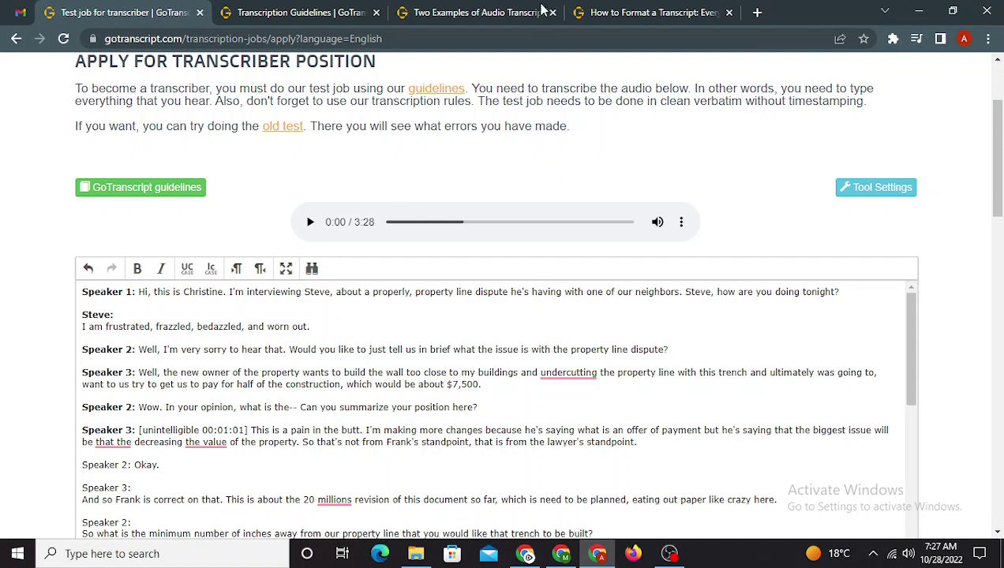
# Step: Open the audio transcription examples article and examine the opening dialogue of the Full Verbatim Audio Transcription Example
pyautogui.click(473, 11)
pyautogui.scroll(3, 479, 344)
pyautogui.scroll(10, 479, 345)
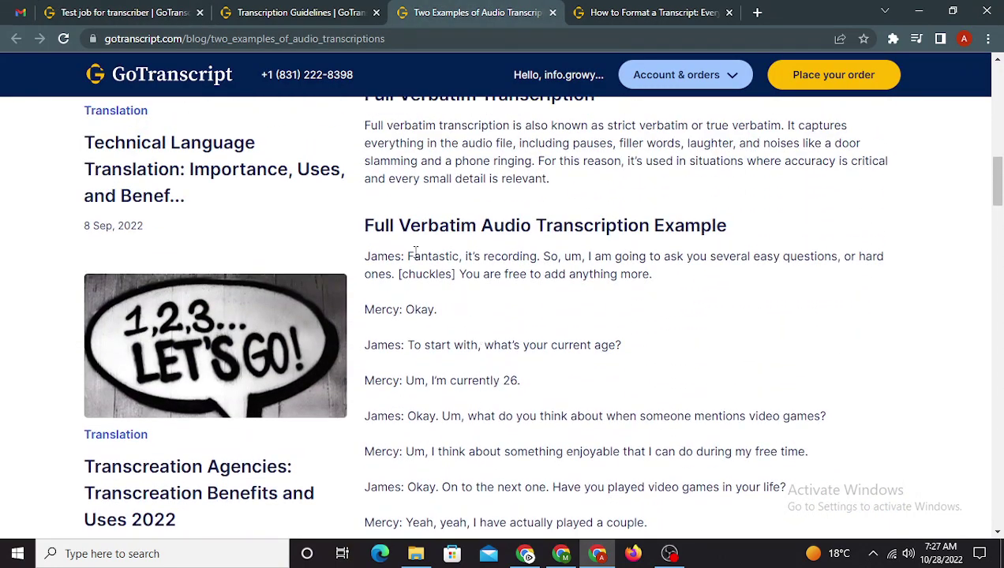
pyautogui.moveTo(365, 226); pyautogui.dragTo(726, 219)
pyautogui.click(665, 229)
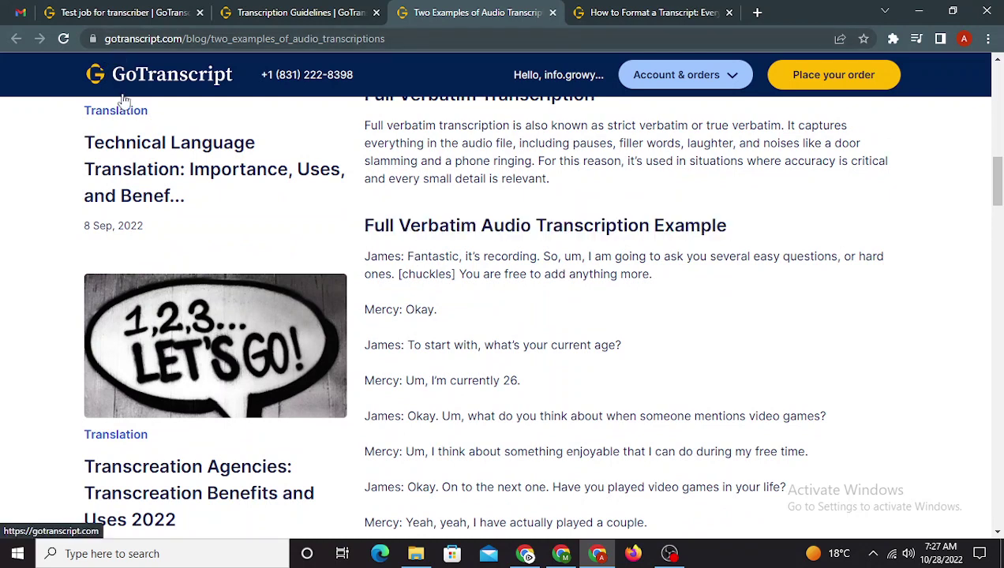
pyautogui.scroll(-1, 437, 313)
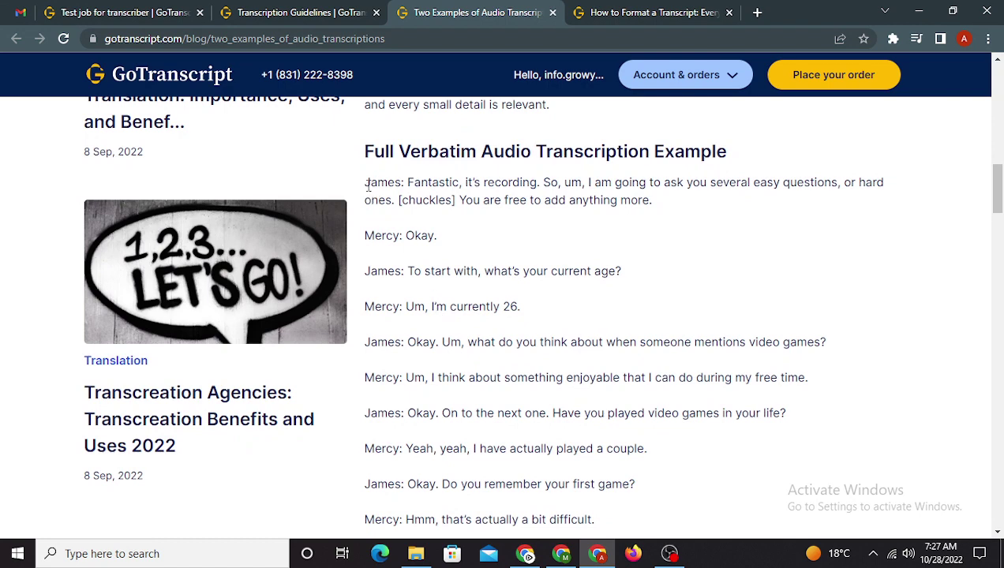
pyautogui.moveTo(365, 183); pyautogui.dragTo(623, 222)
pyautogui.click(543, 196)
pyautogui.moveTo(369, 184); pyautogui.dragTo(704, 229)
pyautogui.click(705, 230)
# Step: Examine the rest of the full verbatim example, including how it closes with the [END OF AUDIO] tag
pyautogui.scroll(-8, 504, 303)
pyautogui.scroll(-4, 503, 303)
pyautogui.moveTo(366, 251); pyautogui.dragTo(456, 251)
pyautogui.click(475, 253)
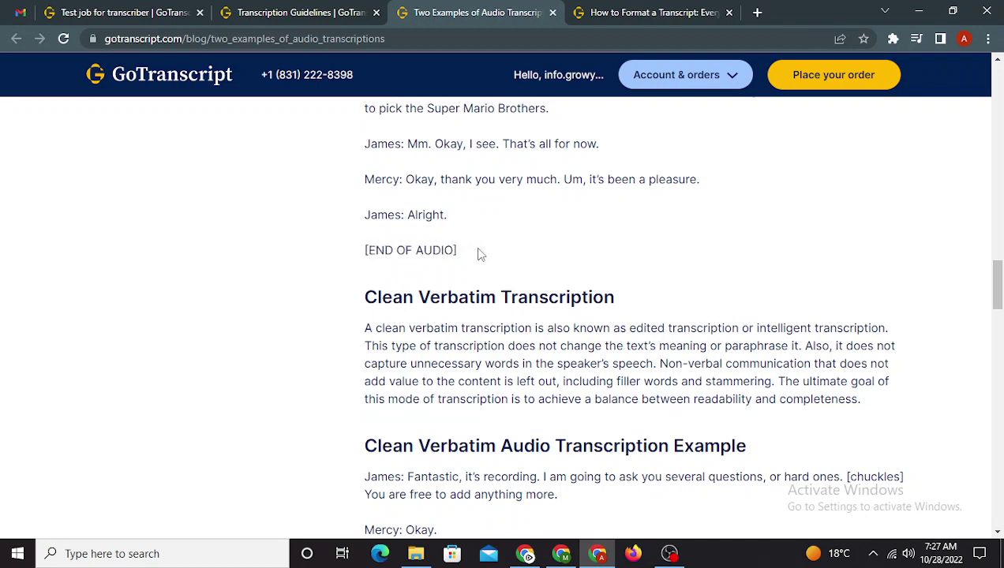
pyautogui.scroll(2, 479, 253)
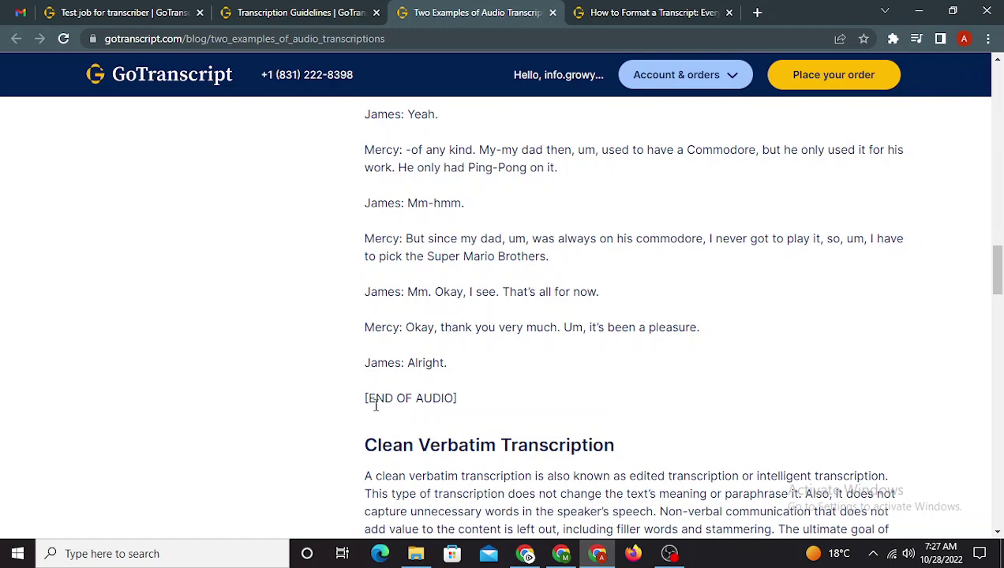
pyautogui.moveTo(365, 398); pyautogui.dragTo(471, 404)
pyautogui.click(521, 386)
pyautogui.scroll(15, 509, 358)
# Step: Examine the Clean Verbatim Audio Transcription Example, especially how its opening lines differ from the full verbatim version
pyautogui.scroll(-12, 509, 358)
pyautogui.scroll(-2, 509, 359)
pyautogui.scroll(-4, 509, 360)
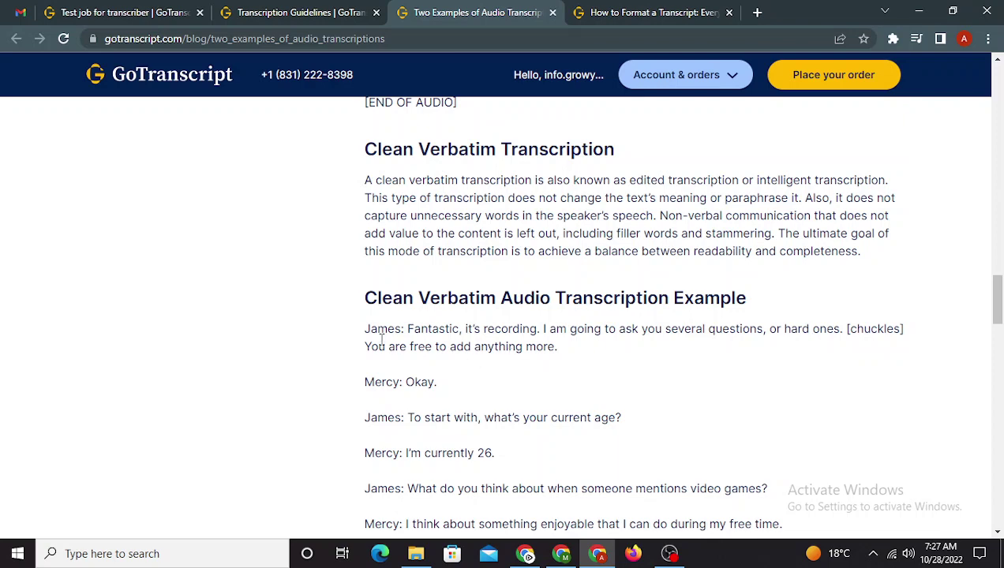
pyautogui.moveTo(366, 330); pyautogui.dragTo(531, 366)
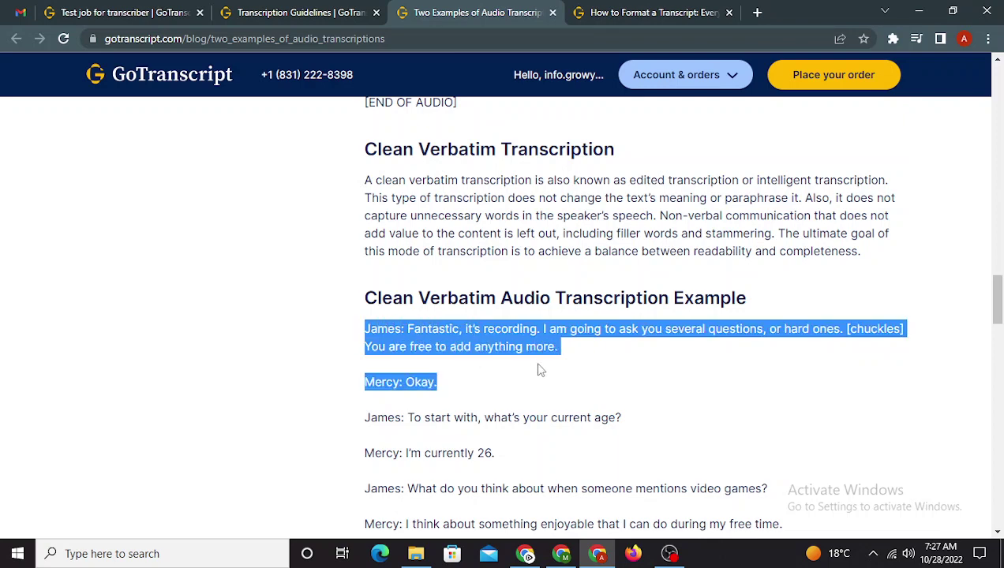
pyautogui.click(550, 344)
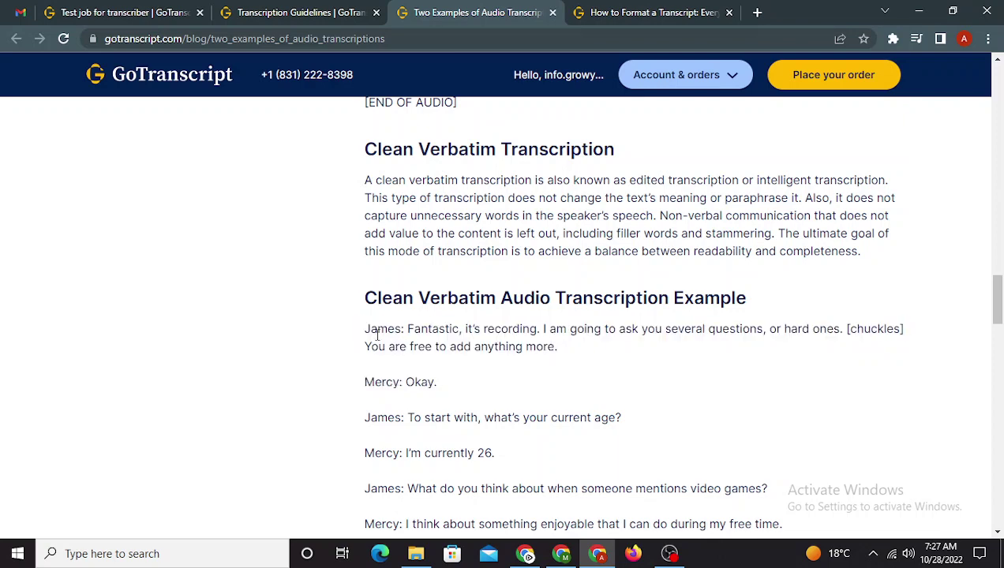
pyautogui.moveTo(366, 327); pyautogui.dragTo(559, 348)
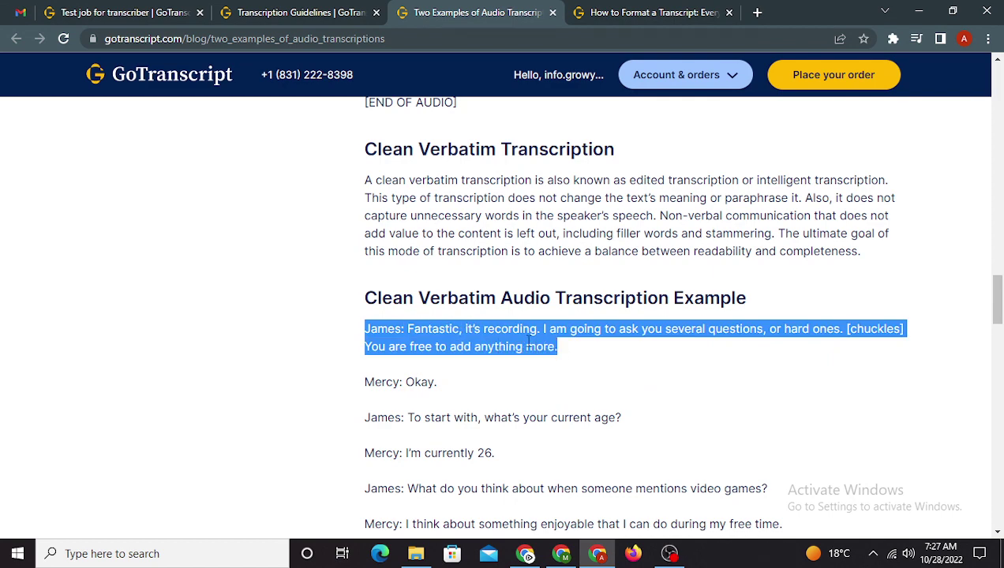
pyautogui.click(529, 340)
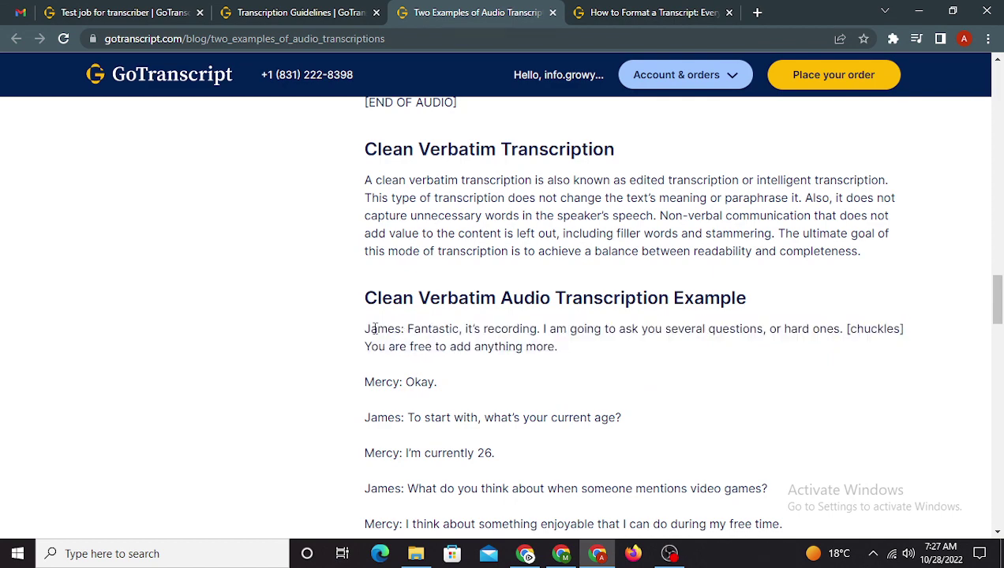
pyautogui.moveTo(368, 330); pyautogui.dragTo(556, 350)
pyautogui.click(541, 348)
pyautogui.moveTo(559, 351); pyautogui.dragTo(364, 328)
pyautogui.click(388, 331)
pyautogui.scroll(-3, 407, 371)
pyautogui.scroll(3, 407, 371)
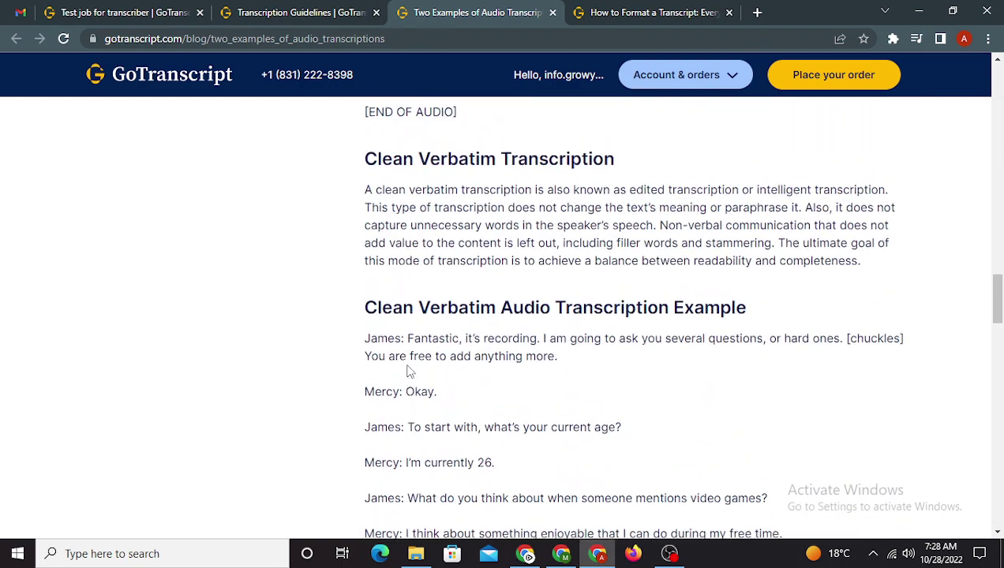
pyautogui.scroll(-3, 408, 371)
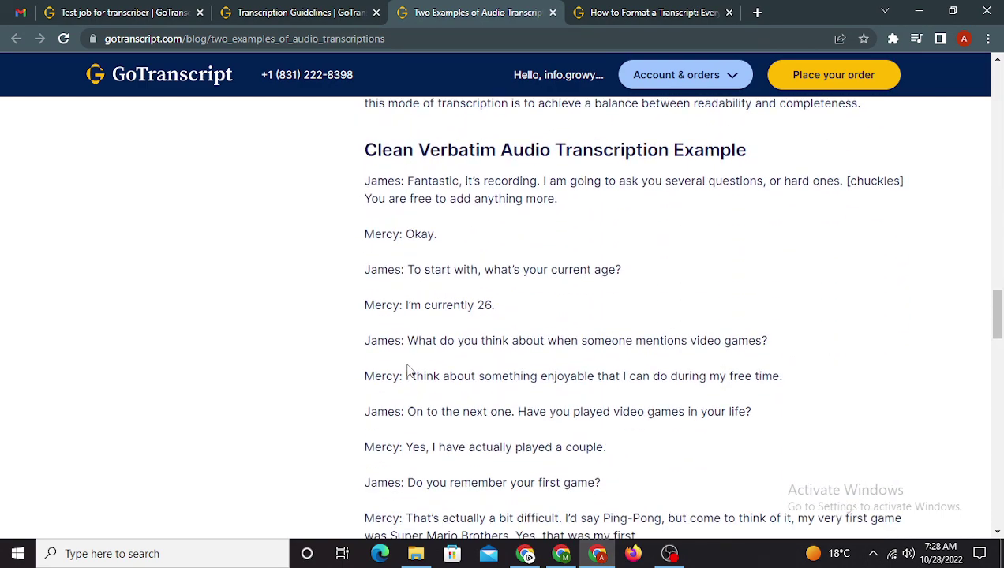
# Step: Return to the test job and review the opening paragraphs of the transcript
pyautogui.hotkey('ctrl', '2')
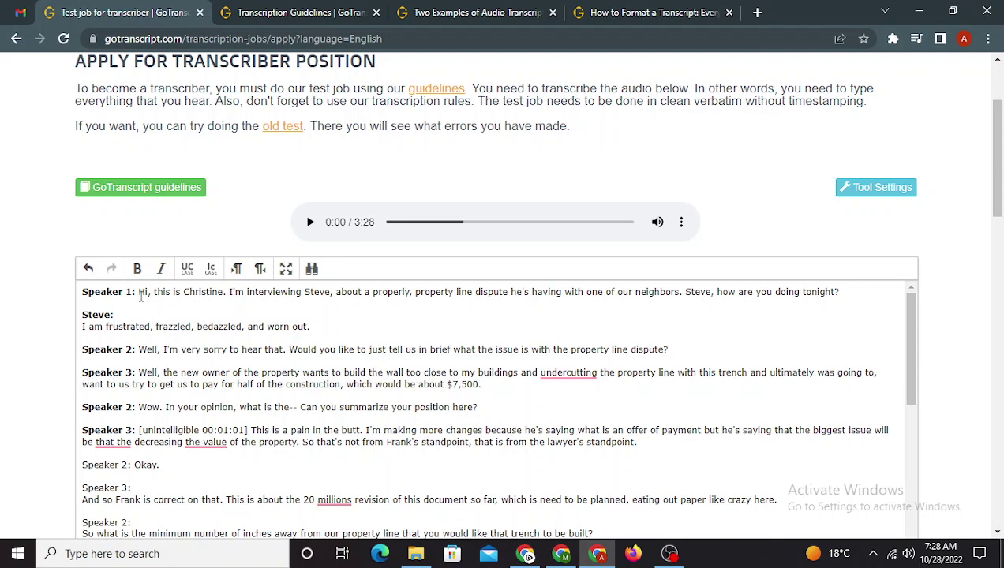
pyautogui.moveTo(141, 296); pyautogui.dragTo(331, 386)
pyautogui.click(331, 387)
pyautogui.moveTo(141, 293); pyautogui.dragTo(331, 385)
pyautogui.click(337, 385)
# Step: Play the test audio and join the speaker label above the "I am frustrated" speech with that line
pyautogui.click(311, 223)
pyautogui.scroll(-1, 216, 474)
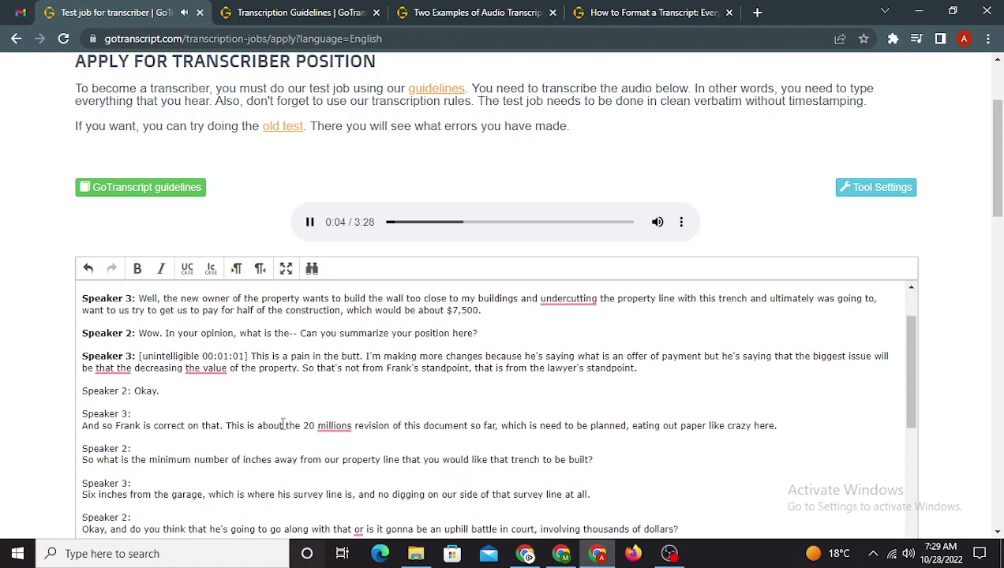
pyautogui.scroll(1, 276, 413)
pyautogui.scroll(1, 277, 413)
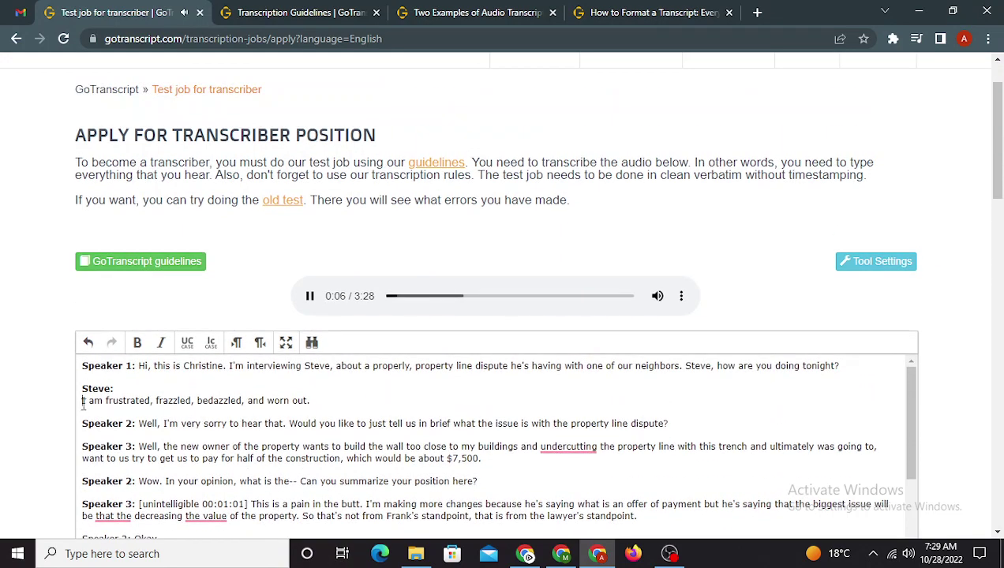
pyautogui.click(84, 402)
pyautogui.press('BackSpace')
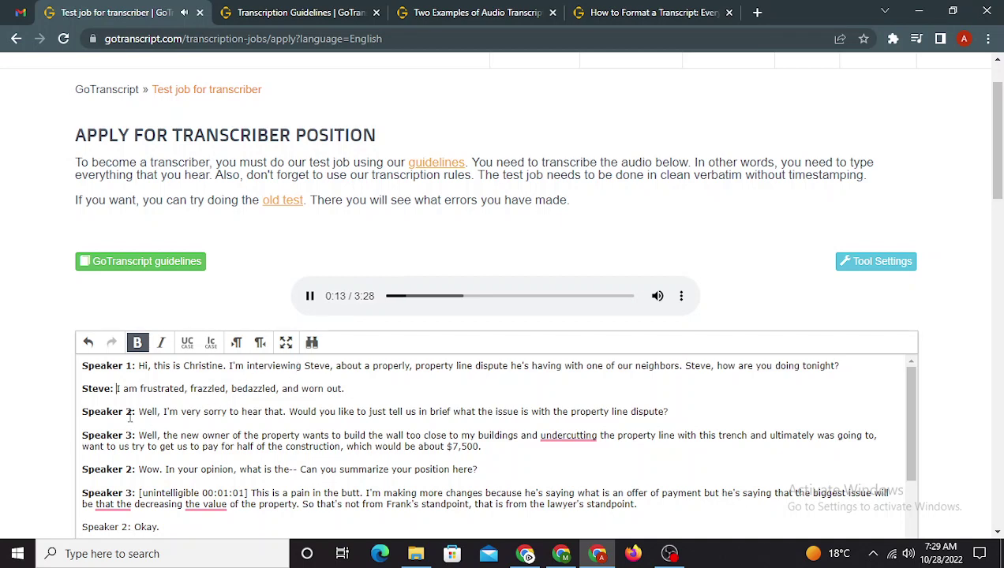
# Step: Copy the interviewer's name from the greeting and replace "Speaker 2" with it in the "Well, I'm very sorry to hear that" label
pyautogui.doubleClick(197, 366)
pyautogui.hotkey('ctrl', 'c')
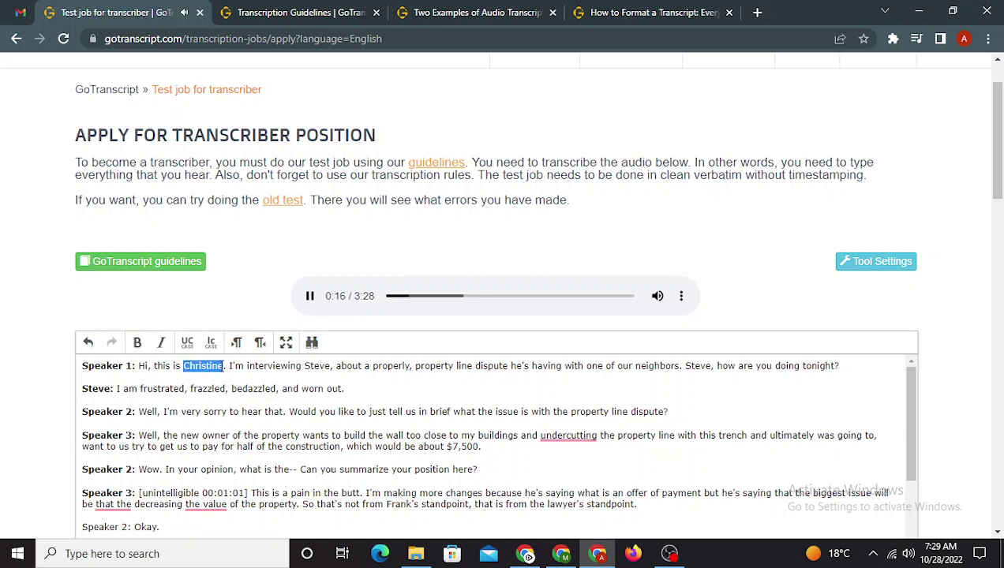
pyautogui.press('Tab')
pyautogui.click(309, 296)
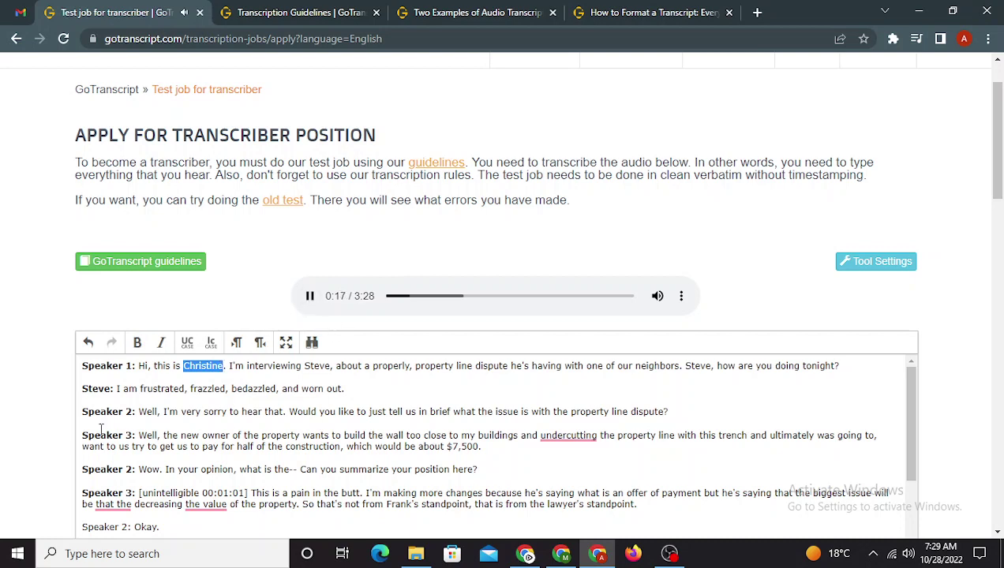
pyautogui.click(290, 366)
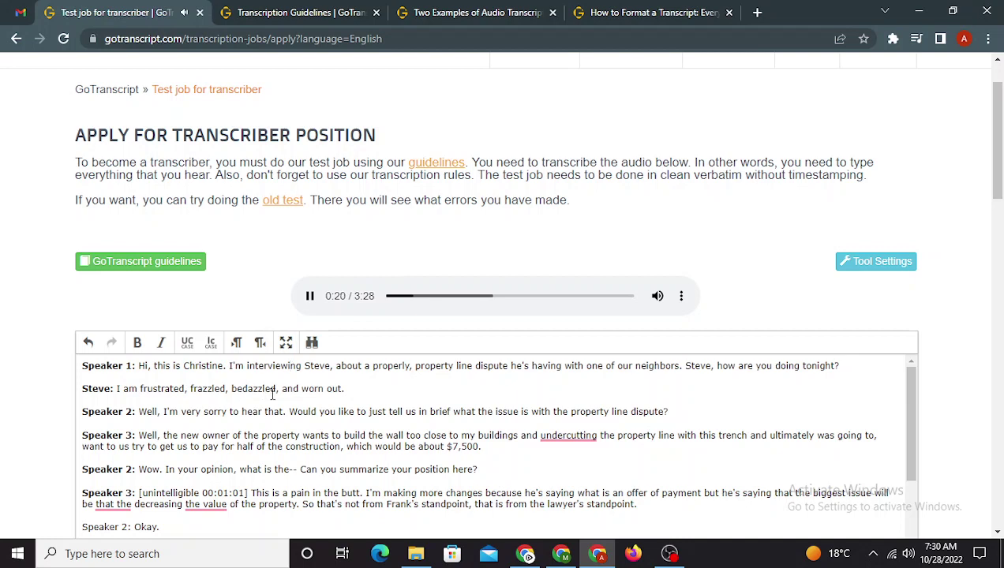
pyautogui.click(309, 296)
pyautogui.click(311, 297)
pyautogui.moveTo(82, 411); pyautogui.dragTo(134, 412)
pyautogui.hotkey('ctrl', 'v')
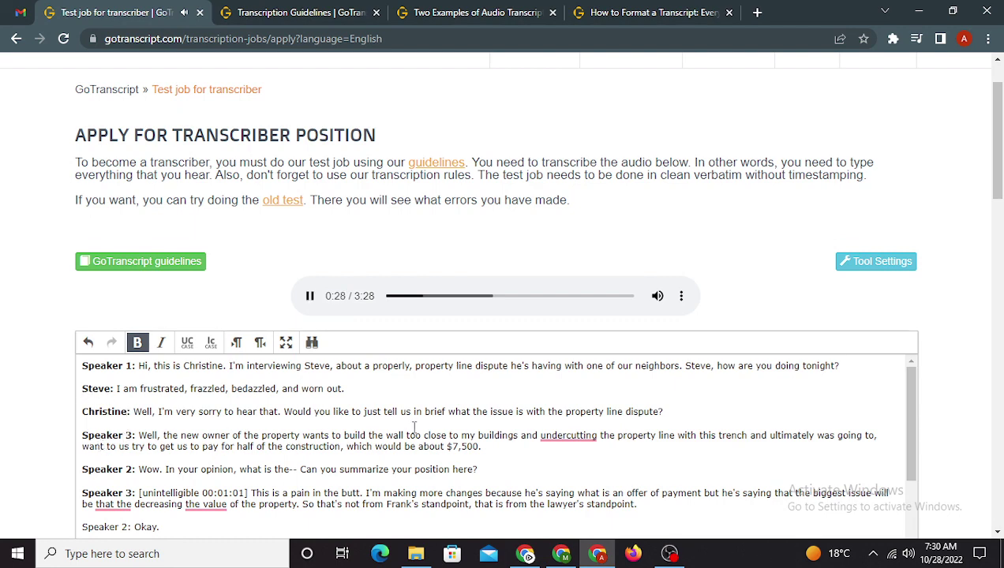
# Step: Replace "Speaker 3" with the interviewee's name in the label of the "Well, the new owner of the property" speech
pyautogui.scroll(-1, 413, 427)
pyautogui.scroll(1, 145, 394)
pyautogui.moveTo(133, 435); pyautogui.dragTo(82, 434)
pyautogui.write('Steve')
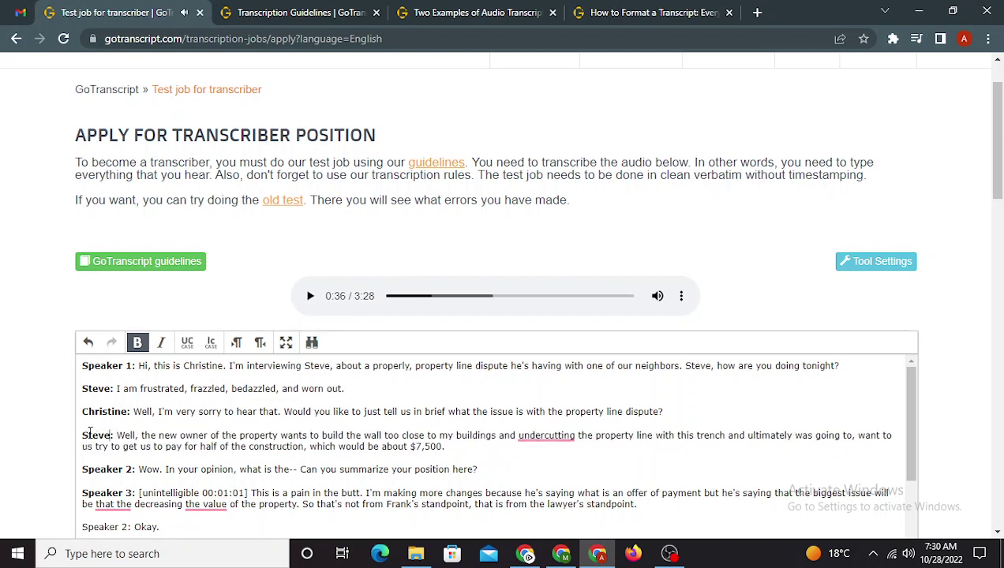
pyautogui.press('Tab')
# Step: Replace the "Speaker 2:" label of the "Wow. In your opinion" speech with the interviewer's name and a colon
pyautogui.scroll(-1, 335, 439)
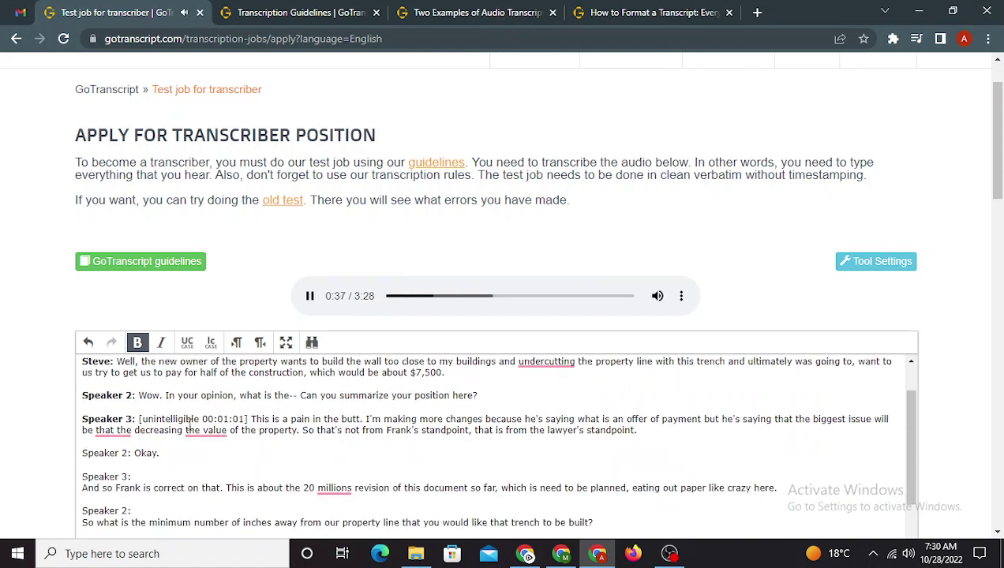
pyautogui.scroll(1, 202, 427)
pyautogui.scroll(1, 201, 427)
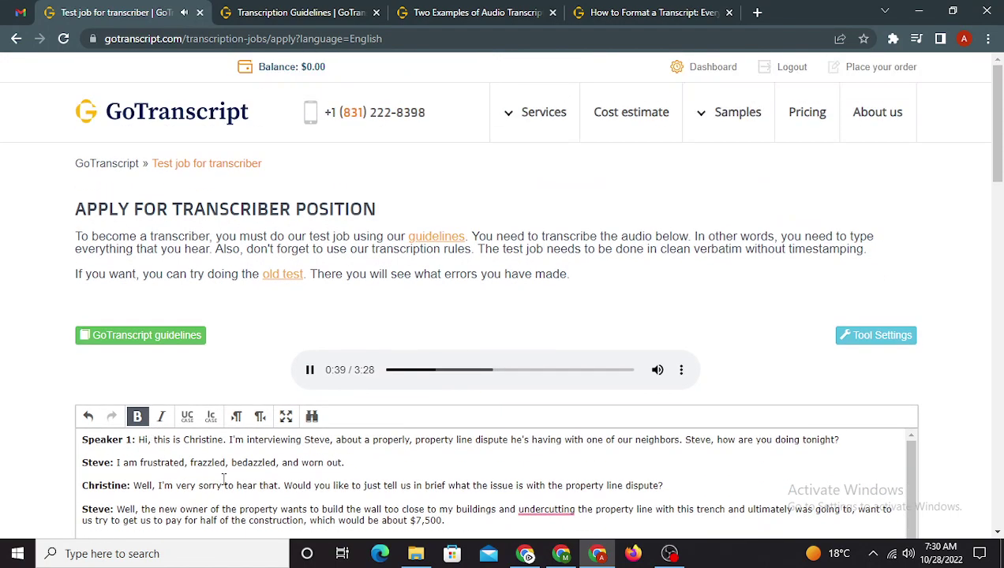
pyautogui.scroll(-2, 47, 476)
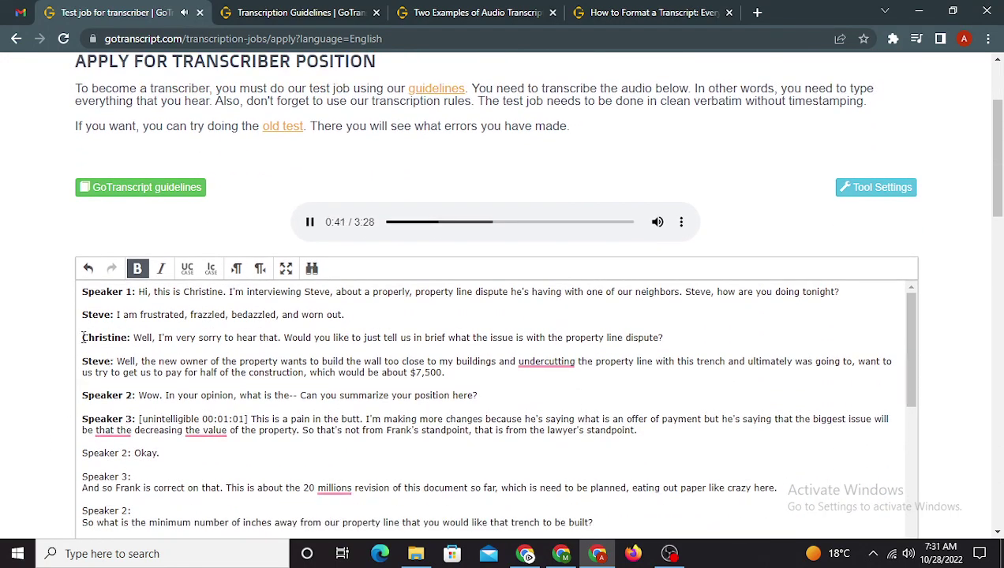
pyautogui.moveTo(82, 338); pyautogui.dragTo(126, 340)
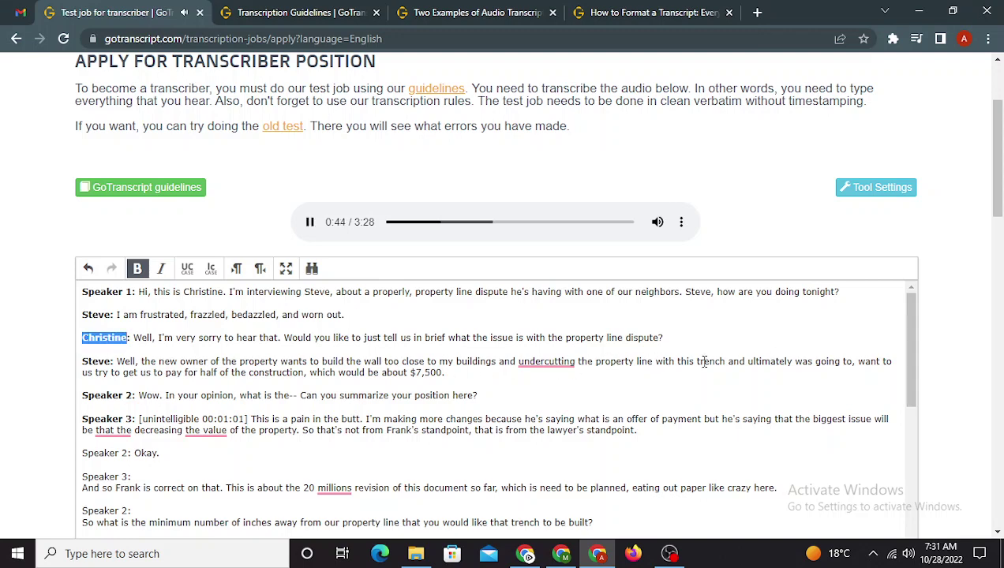
pyautogui.click(84, 392)
pyautogui.moveTo(84, 391); pyautogui.dragTo(90, 419)
pyautogui.write('Christine:')
pyautogui.press('Tab')
# Step: Replace "Speaker 3" with the interviewee's name in the label of the [unintelligible 00:01:01] speech
pyautogui.press('Tab')
pyautogui.write('teve')
pyautogui.press('Tab')
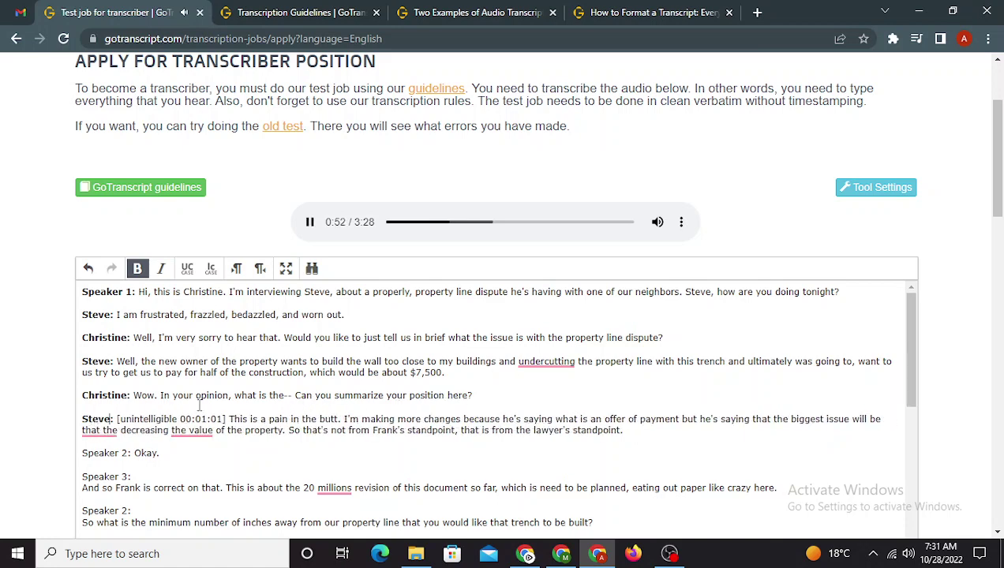
# Step: Pause the test audio and search the transcription guidelines for "double dashes"
pyautogui.scroll(-2, 197, 401)
pyautogui.scroll(1, 162, 365)
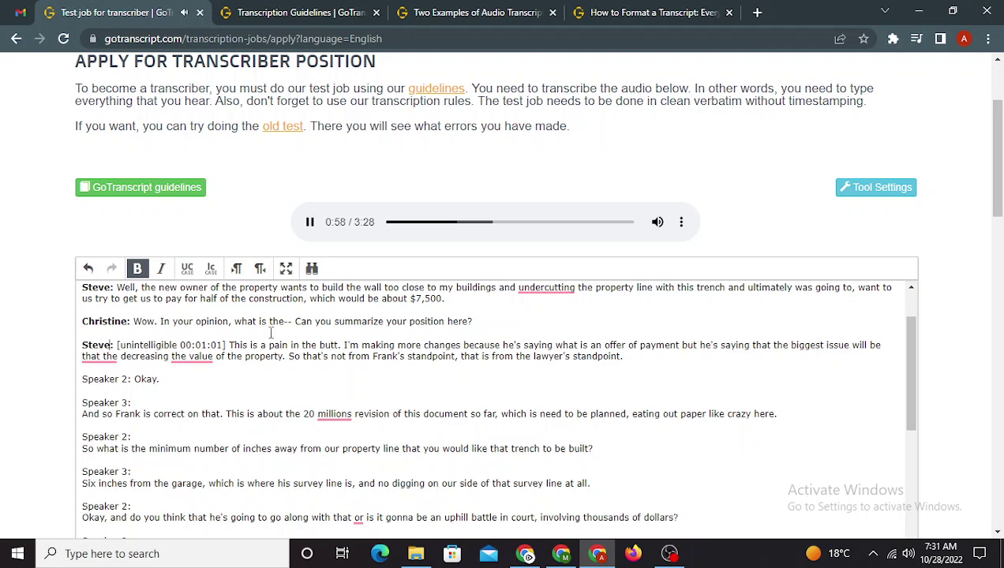
pyautogui.click(309, 224)
pyautogui.click(298, 12)
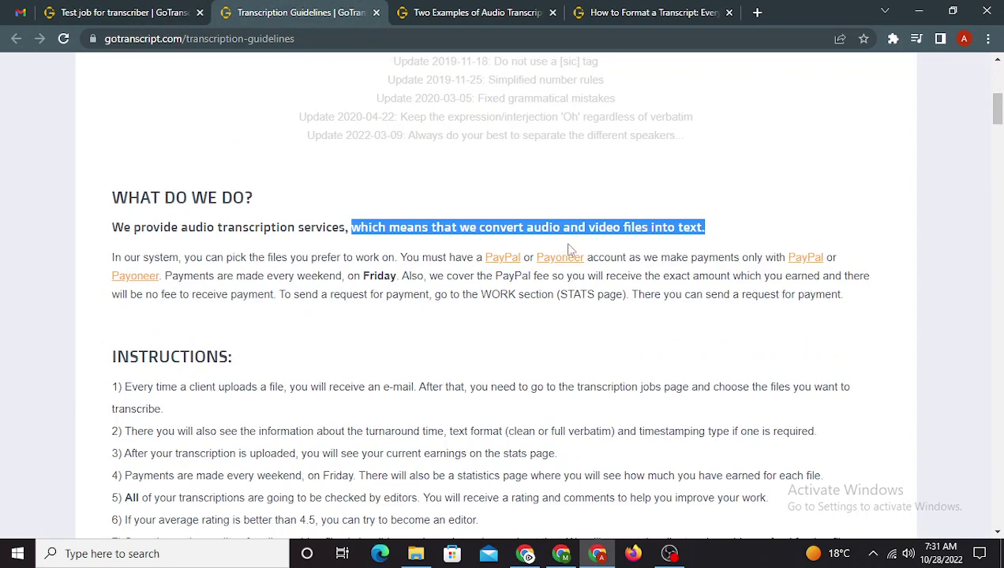
pyautogui.scroll(2, 600, 315)
pyautogui.scroll(5, 615, 347)
pyautogui.hotkey('ctrl', 'f')
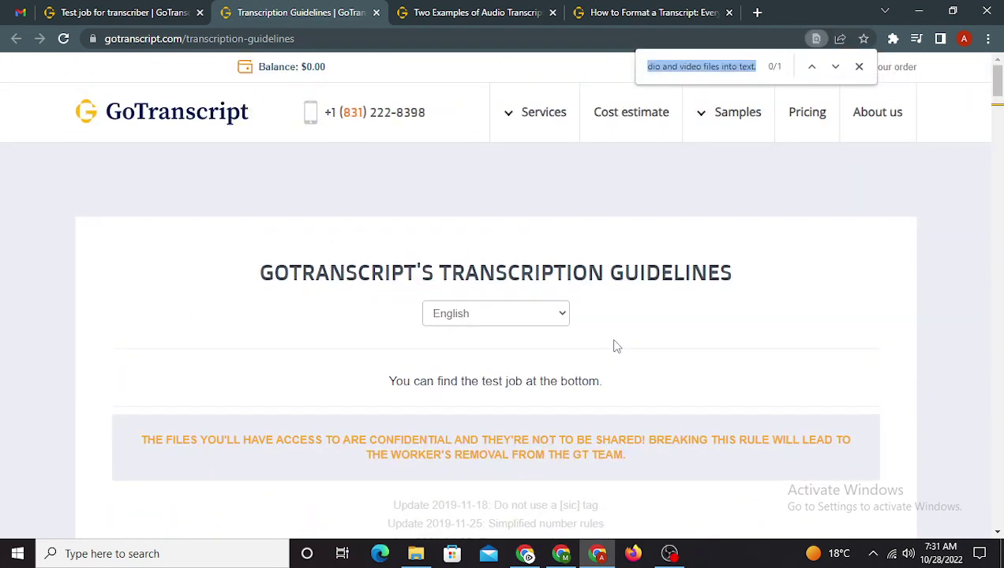
pyautogui.write('double dashes')
pyautogui.scroll(-3, 333, 359)
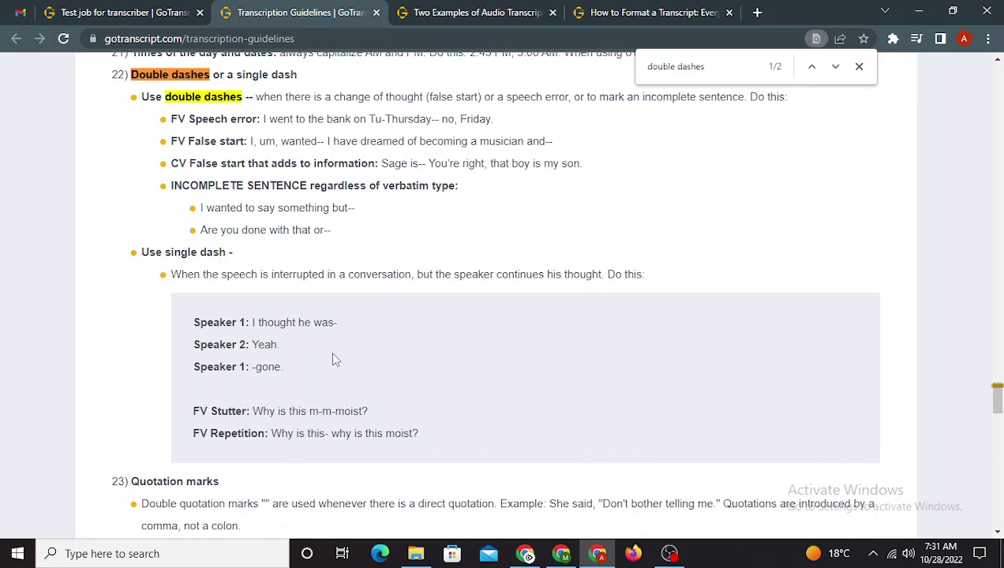
# Step: Examine the guideline on double and single dashes, including the clean verbatim false start example
pyautogui.scroll(-2, 333, 359)
pyautogui.scroll(3, 332, 359)
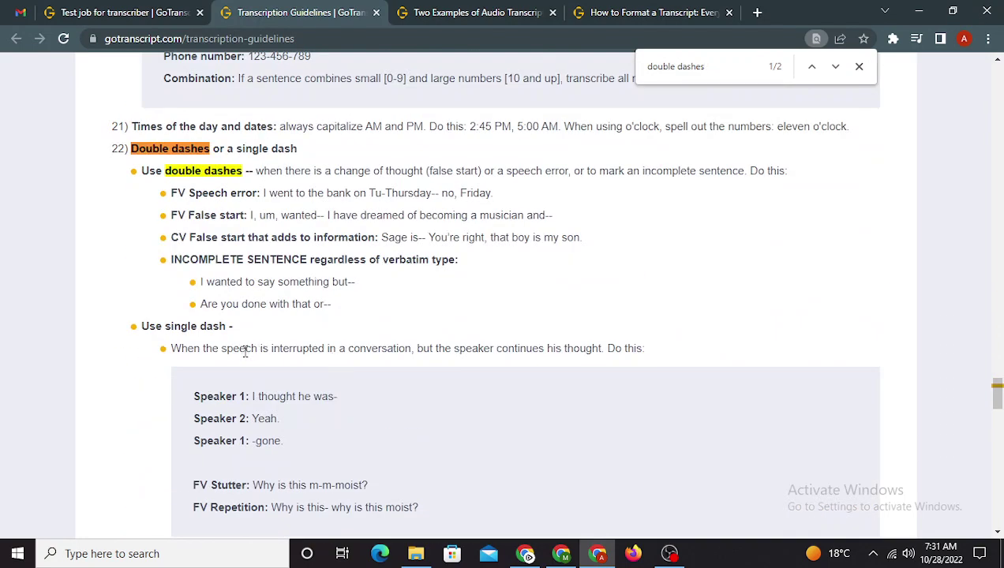
pyautogui.moveTo(245, 348); pyautogui.dragTo(142, 320)
pyautogui.click(213, 254)
pyautogui.moveTo(224, 242); pyautogui.dragTo(436, 217)
pyautogui.click(388, 237)
pyautogui.moveTo(171, 238); pyautogui.dragTo(632, 246)
pyautogui.click(628, 244)
# Step: Return to the test job, listen to the audio around the [unintelligible 00:01:01] tag, and make that tag bold
pyautogui.moveTo(161, 7)
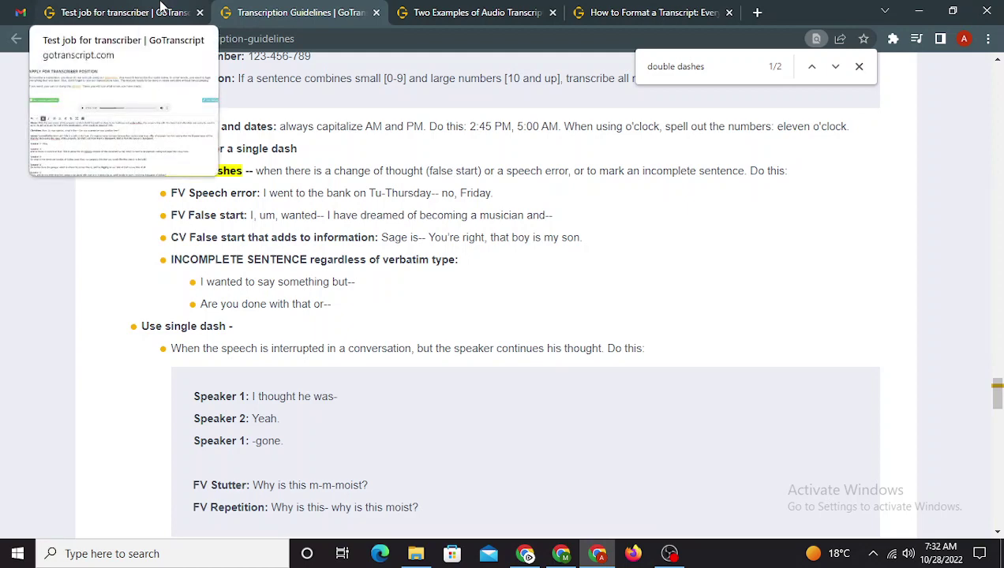
pyautogui.click(140, 6)
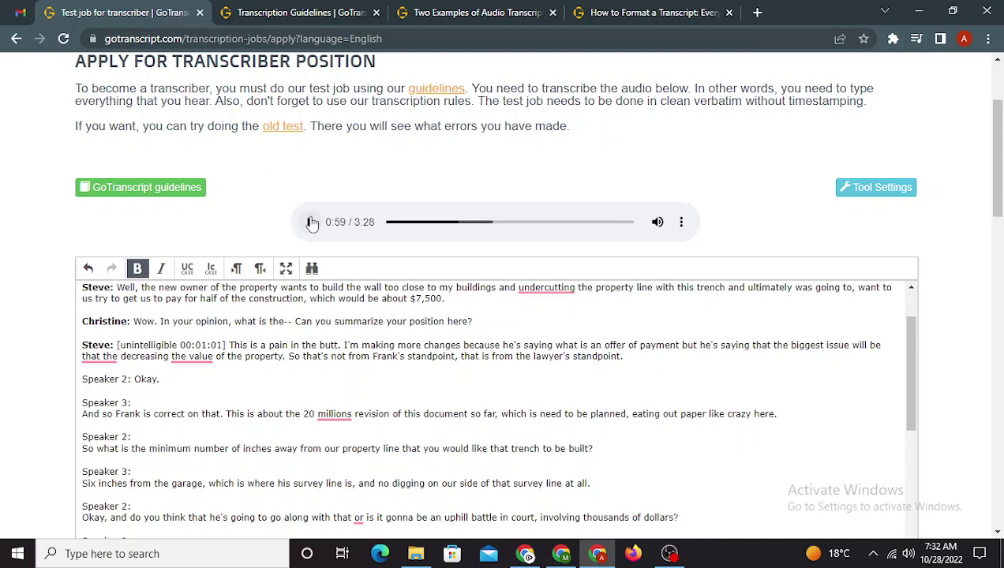
pyautogui.click(309, 221)
pyautogui.click(310, 222)
pyautogui.moveTo(228, 345); pyautogui.dragTo(122, 344)
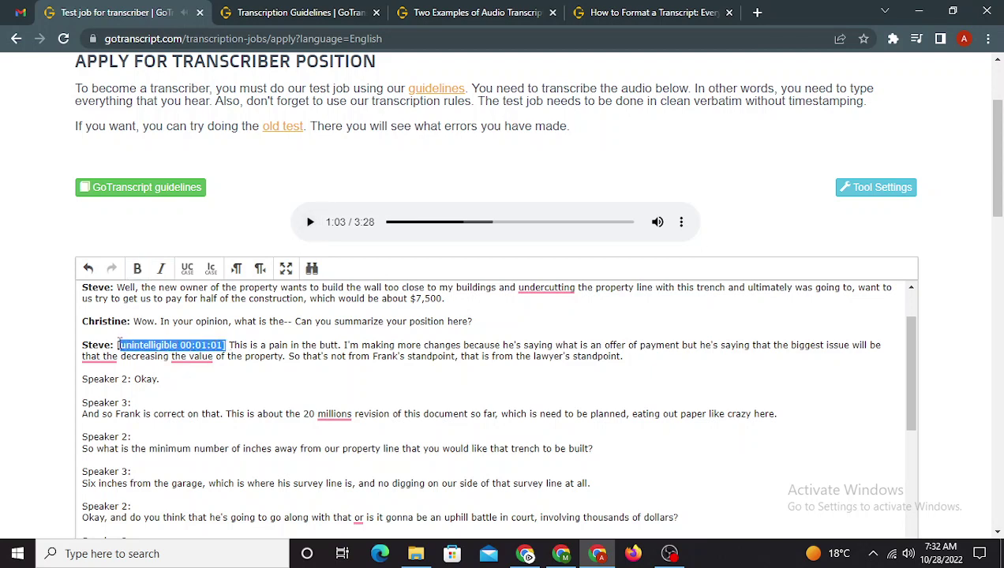
pyautogui.click(138, 269)
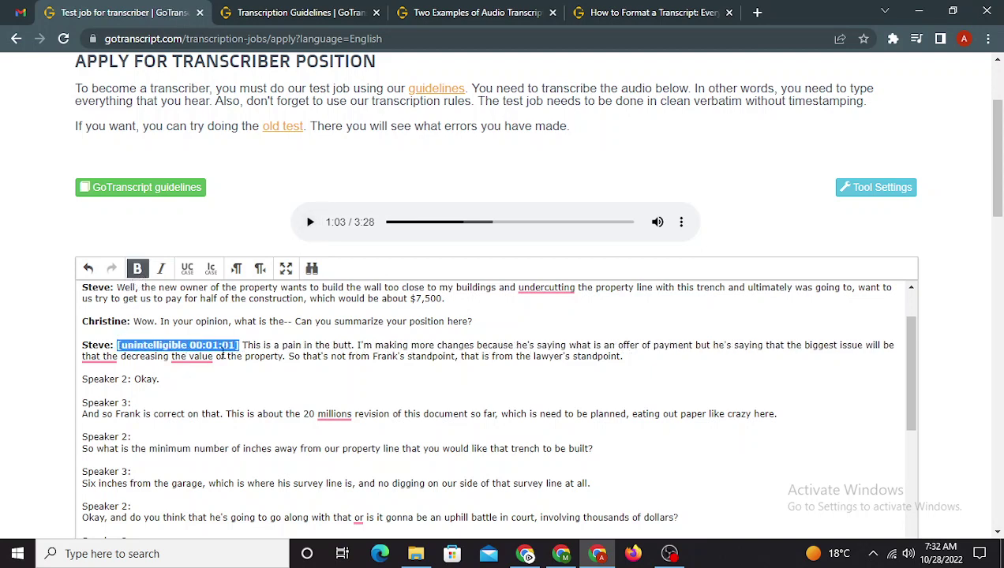
# Step: Continue the audio and replace the "Speaker 2" label of the "Okay." reply with the interviewer's name in bold
pyautogui.click(241, 345)
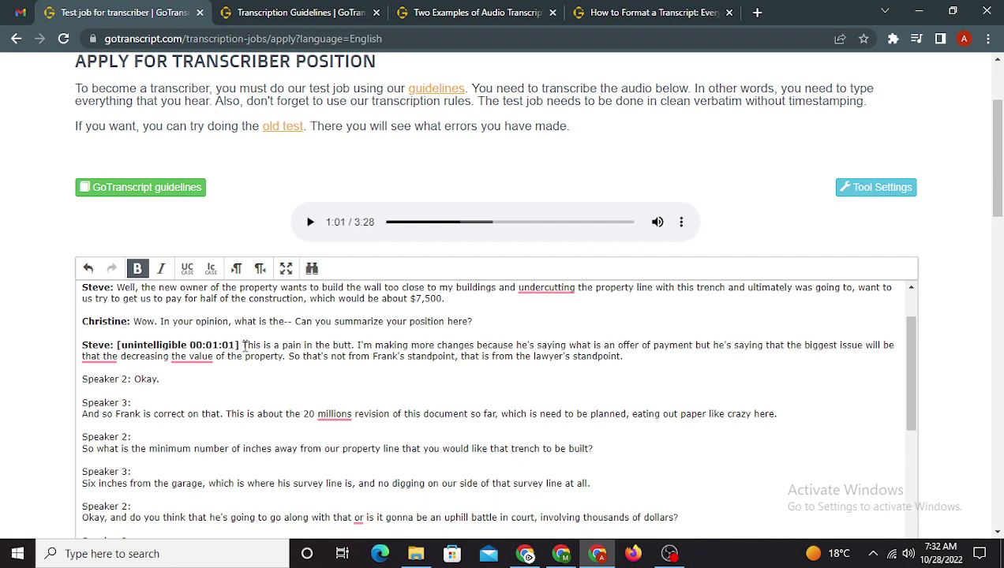
pyautogui.click(310, 222)
pyautogui.click(247, 345)
pyautogui.moveTo(128, 380); pyautogui.dragTo(83, 382)
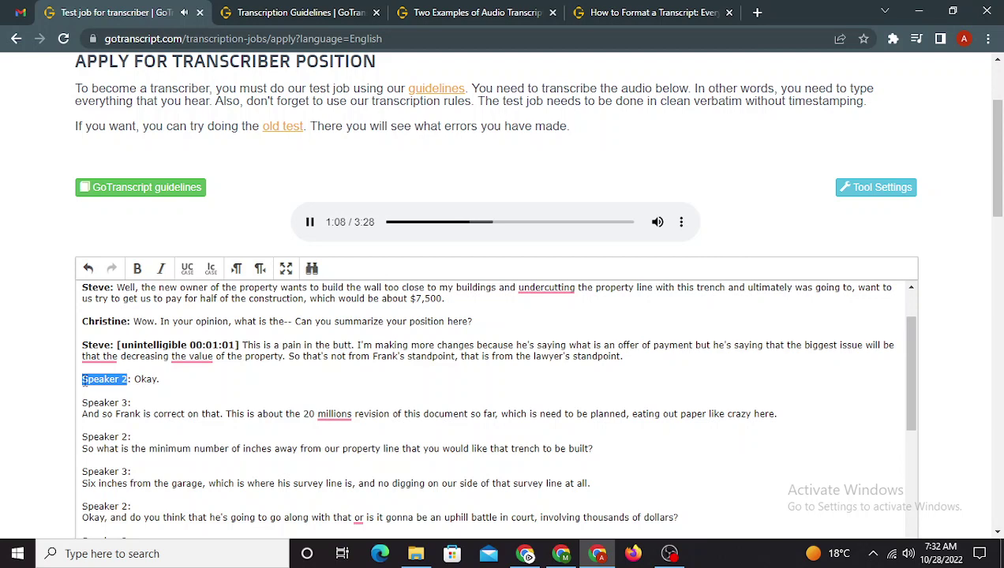
pyautogui.press('Tab')
pyautogui.hotkey('ctrl', 'b')
pyautogui.press('Tab')
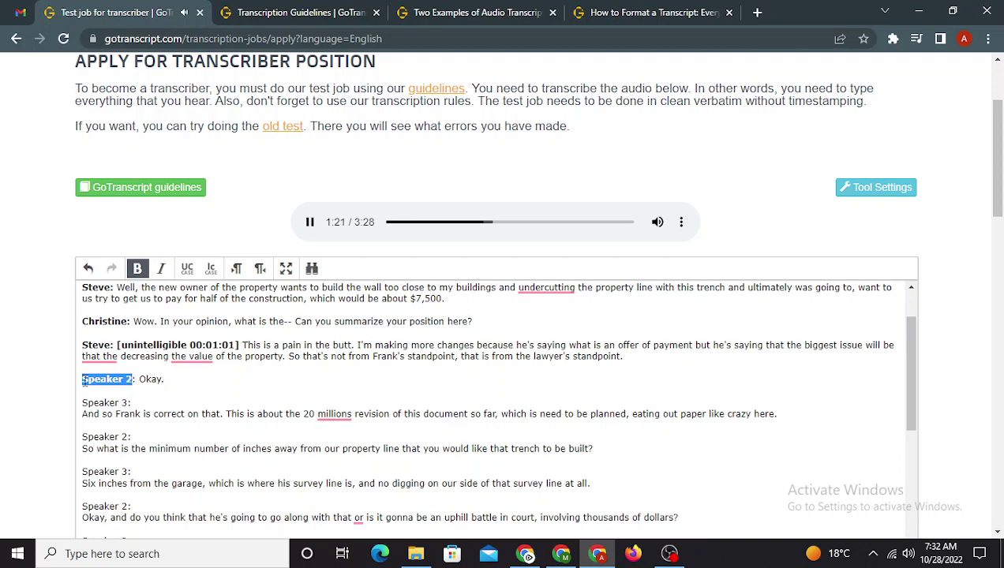
pyautogui.write('Christine')
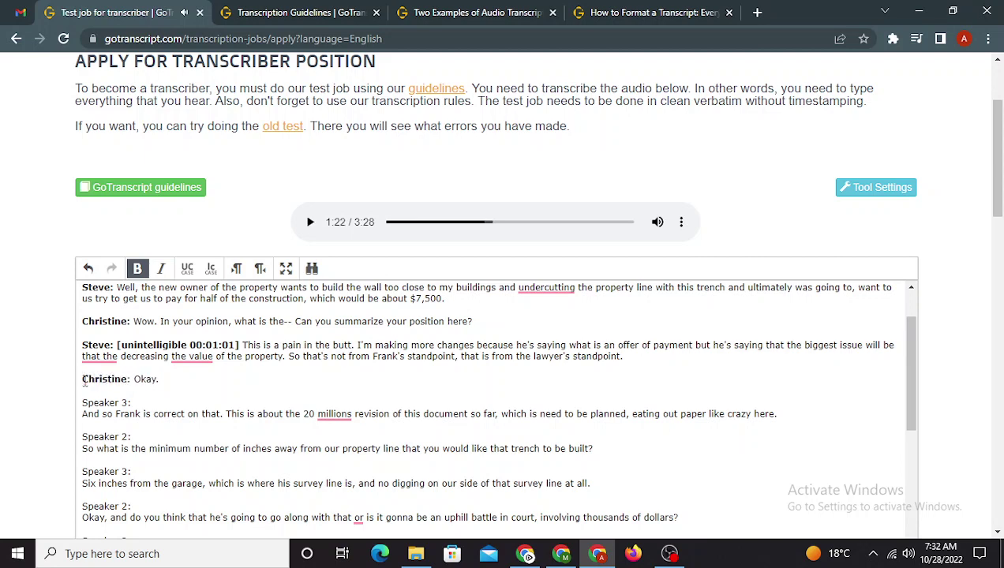
# Step: Replace the "Speaker 3" label above the "20 millions revision" line with the interviewee's name in bold
pyautogui.press('Down')
pyautogui.hotkey('shift', 'Left')
pyautogui.hotkey('shift', 'Left')
pyautogui.hotkey('shift', 'Left')
pyautogui.hotkey('shift', 'Left')
pyautogui.hotkey('shift', 'Left')
pyautogui.hotkey('shift', 'Left')
pyautogui.hotkey('shift', 'Left')
pyautogui.hotkey('shift', 'Left')
pyautogui.hotkey('shift', 'Left')
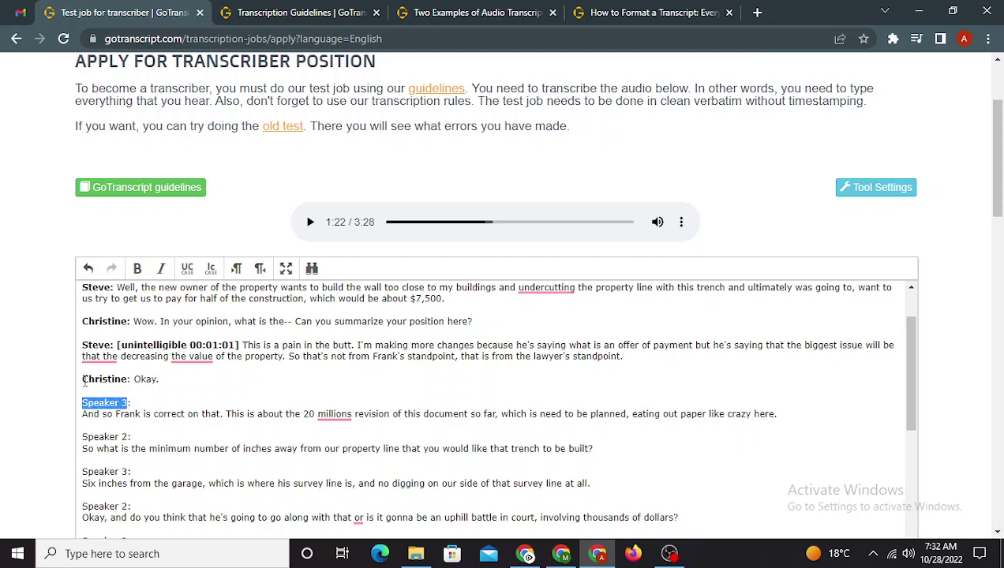
pyautogui.hotkey('ctrl', 'b')
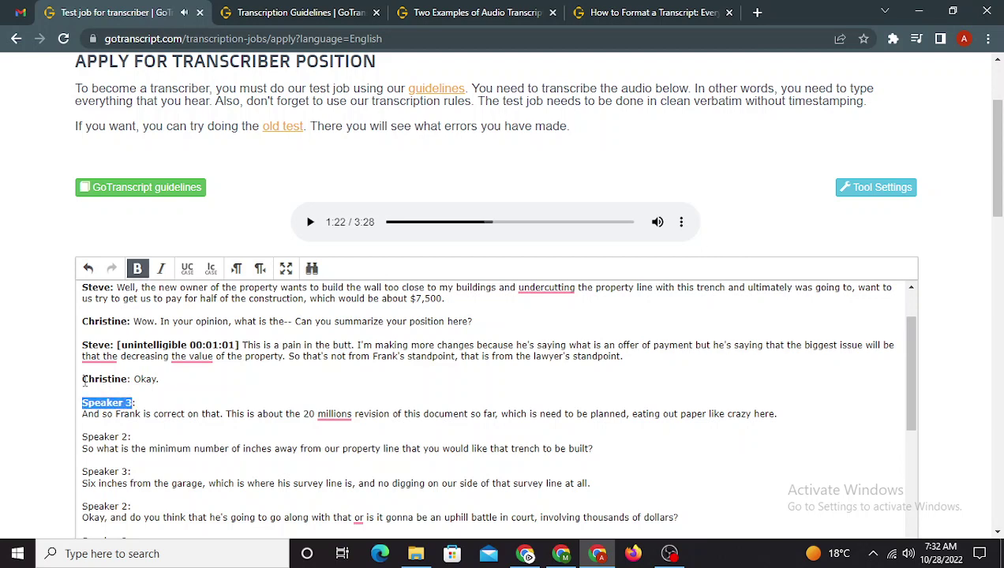
pyautogui.press('Tab')
pyautogui.write('Ste')
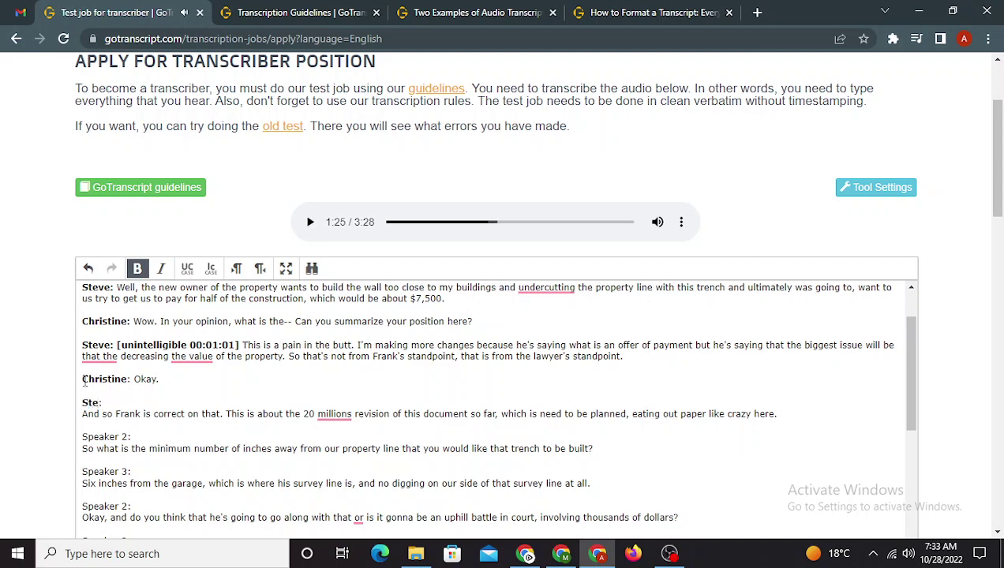
pyautogui.write('ve')
pyautogui.press('Tab')
# Step: In the "20 millions revision" line, insert a comma after "And" and delete the comma after "planned"
pyautogui.press('Down')
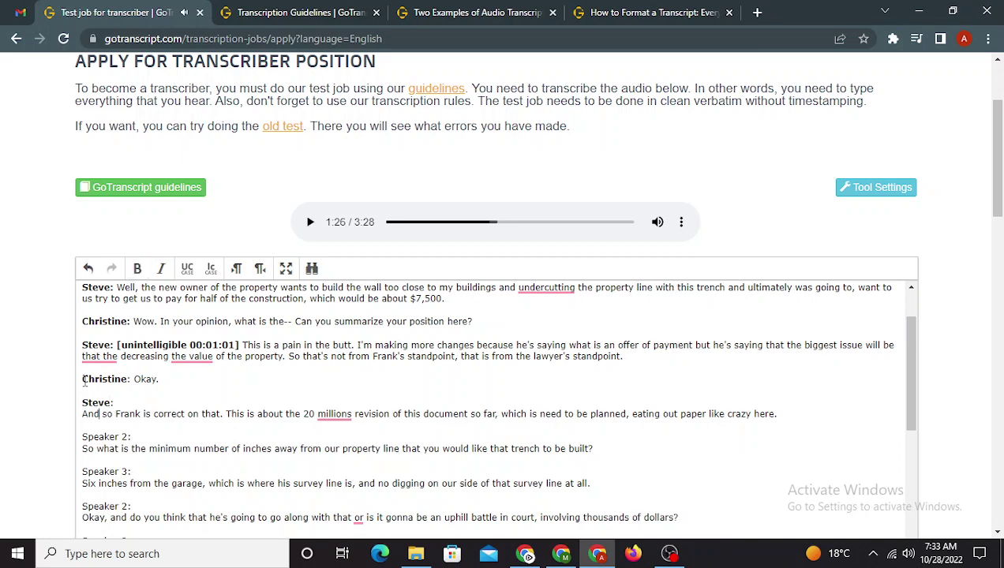
pyautogui.write(',')
pyautogui.press('Tab')
pyautogui.press('Tab')
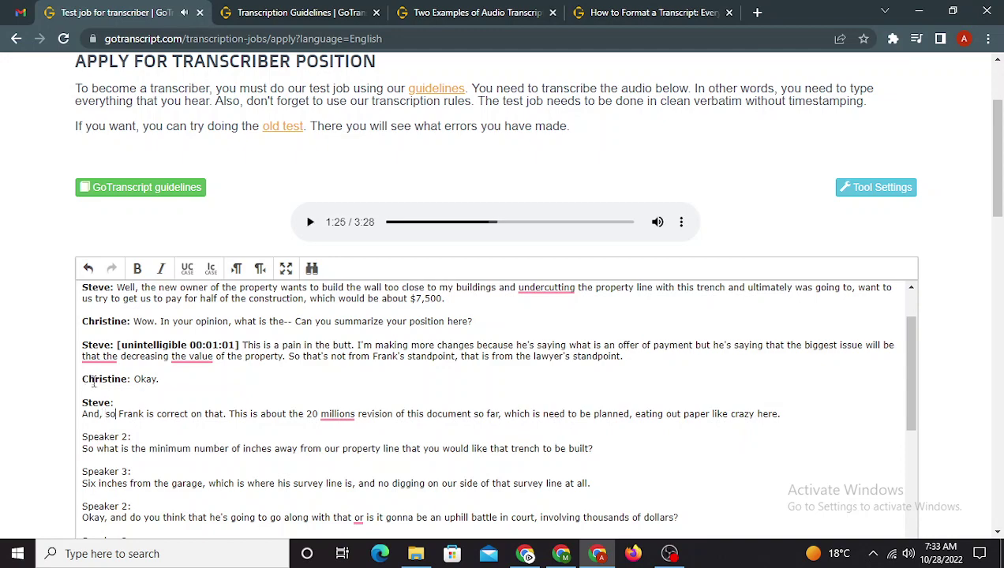
pyautogui.press('Tab')
pyautogui.scroll(-1, 218, 425)
pyautogui.scroll(1, 218, 424)
pyautogui.scroll(1, 218, 425)
pyautogui.scroll(-2, 218, 425)
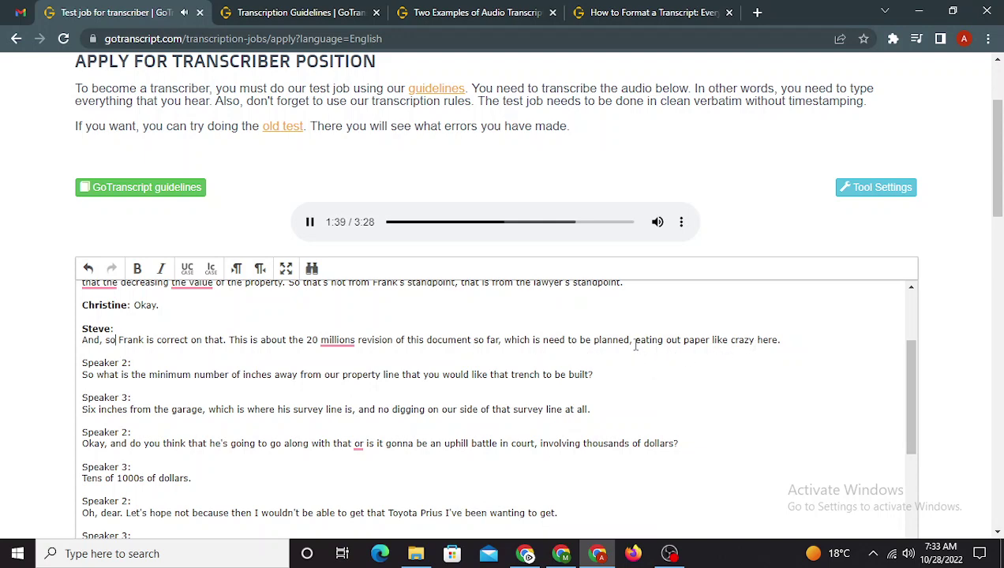
pyautogui.press('BackSpace')
pyautogui.press('BackSpace')
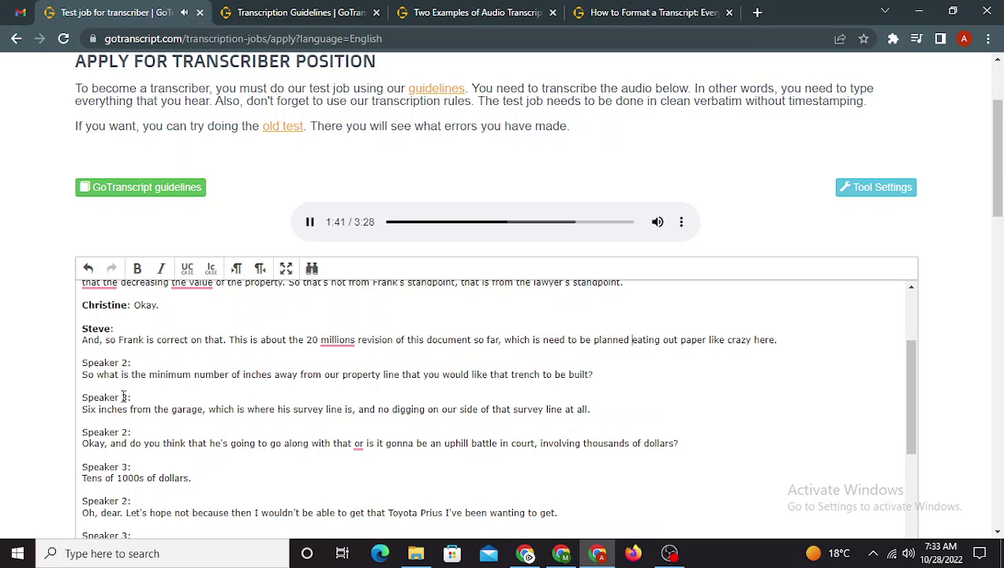
# Step: Follow the audio and check the lines about the trench distance, the survey line and the court battle against it
pyautogui.moveTo(588, 375); pyautogui.dragTo(540, 380)
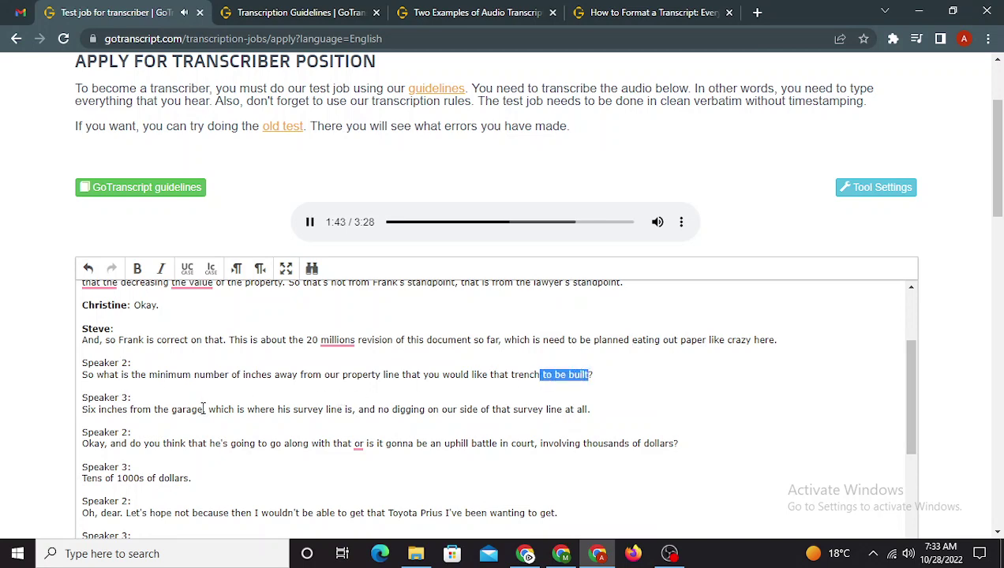
pyautogui.moveTo(83, 411); pyautogui.dragTo(371, 407)
pyautogui.click(390, 408)
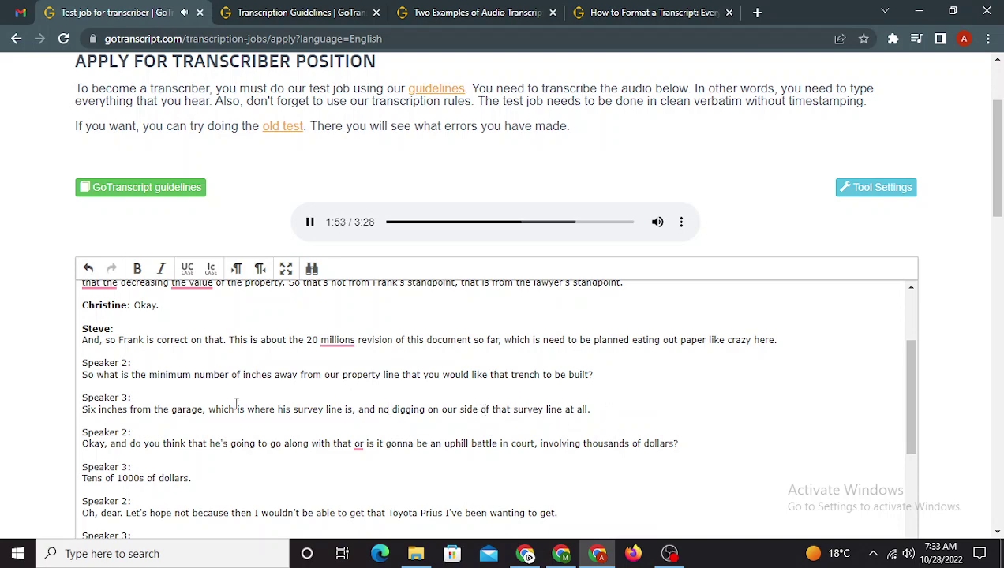
pyautogui.scroll(-1, 235, 404)
pyautogui.scroll(1, 235, 404)
pyautogui.scroll(-1, 123, 418)
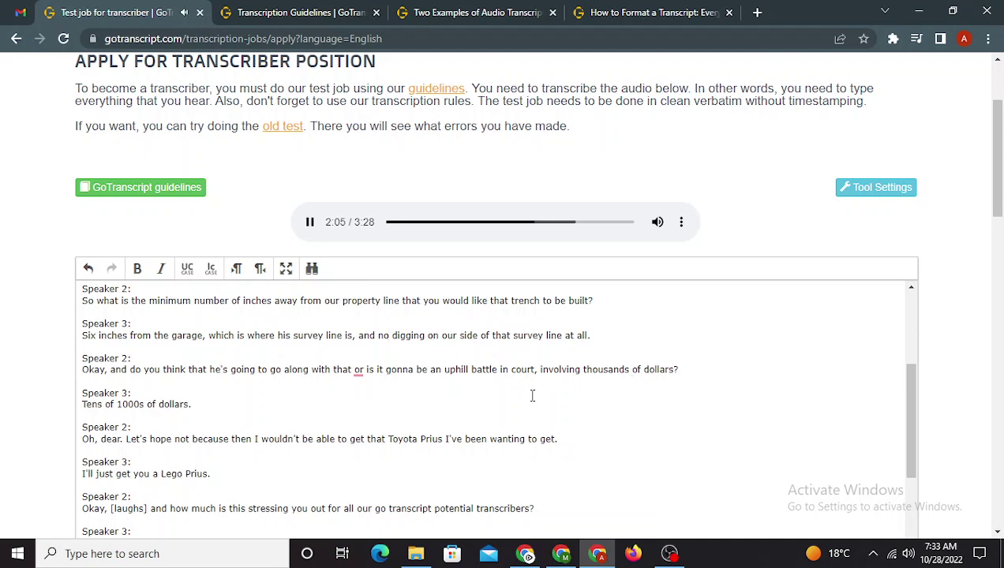
# Step: Replace "1000s" with "thousands" in the line "Tens of 1000s of dollars."
pyautogui.scroll(-1, 169, 411)
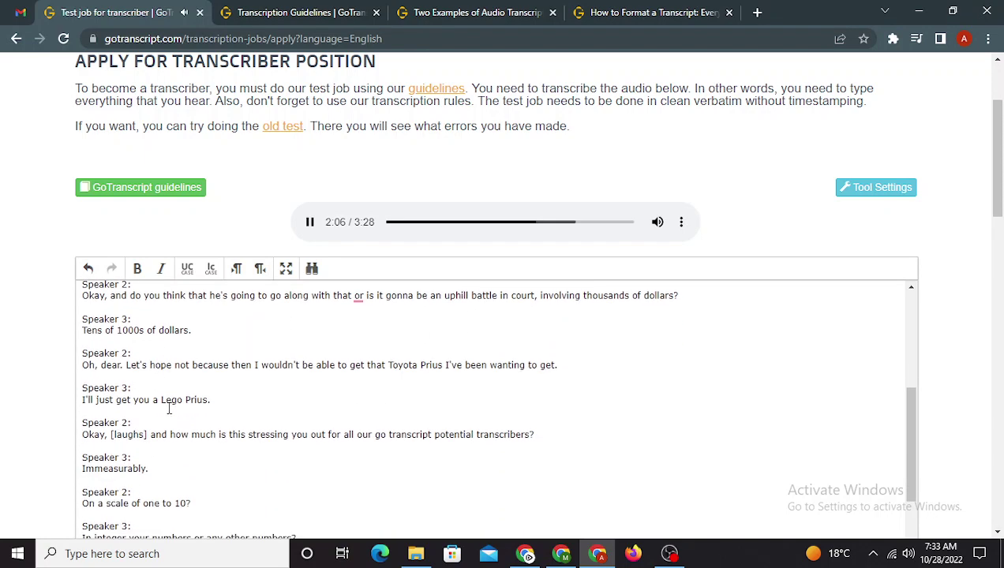
pyautogui.click(144, 330)
pyautogui.press('BackSpace')
pyautogui.press('BackSpace')
pyautogui.press('BackSpace')
pyautogui.press('BackSpace')
pyautogui.press('BackSpace')
pyautogui.write('th')
pyautogui.write('ousandss')
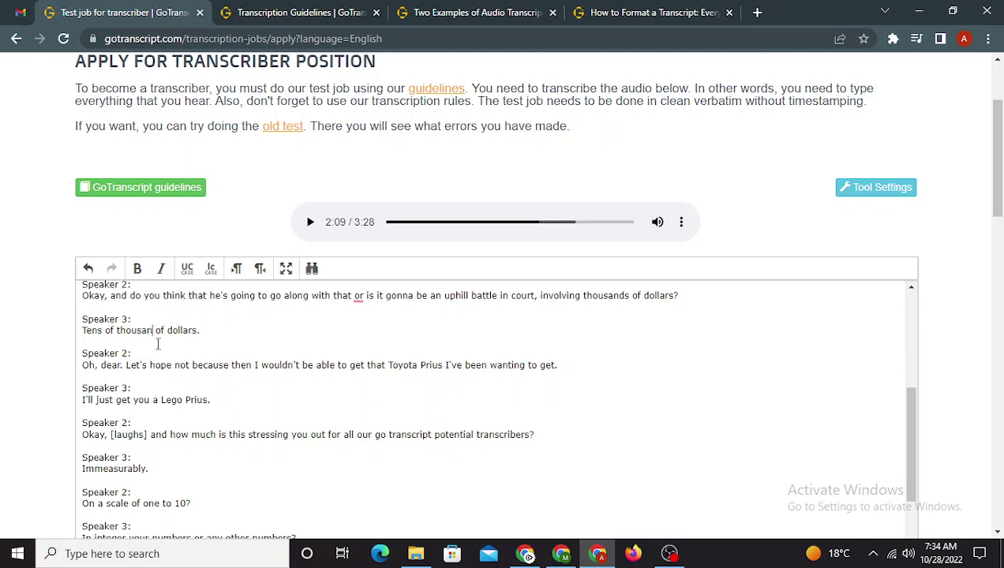
pyautogui.press('BackSpace')
pyautogui.press('Tab')
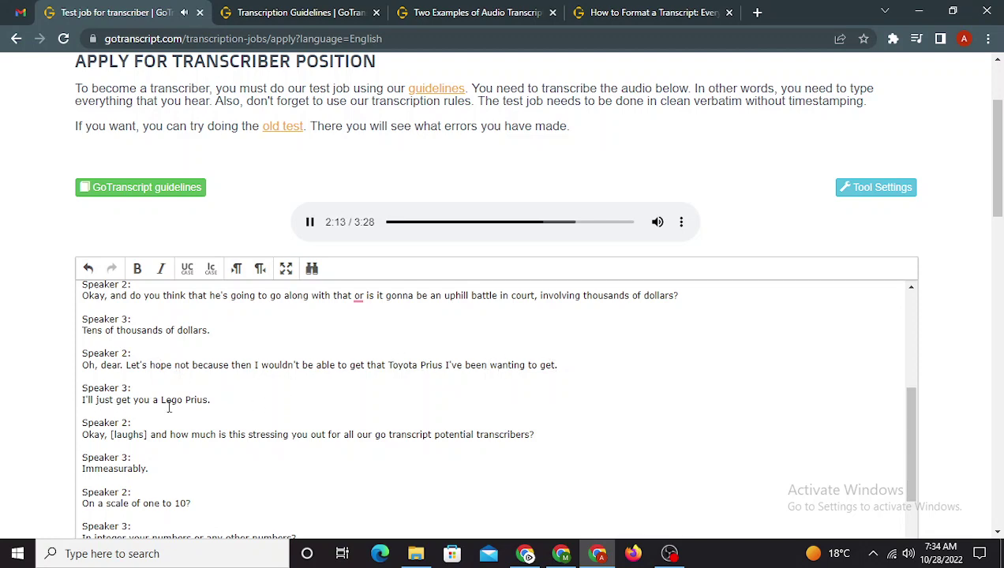
# Step: Follow the audio and add a period at the end of "on a scale of one to 50,000"
pyautogui.scroll(-1, 224, 404)
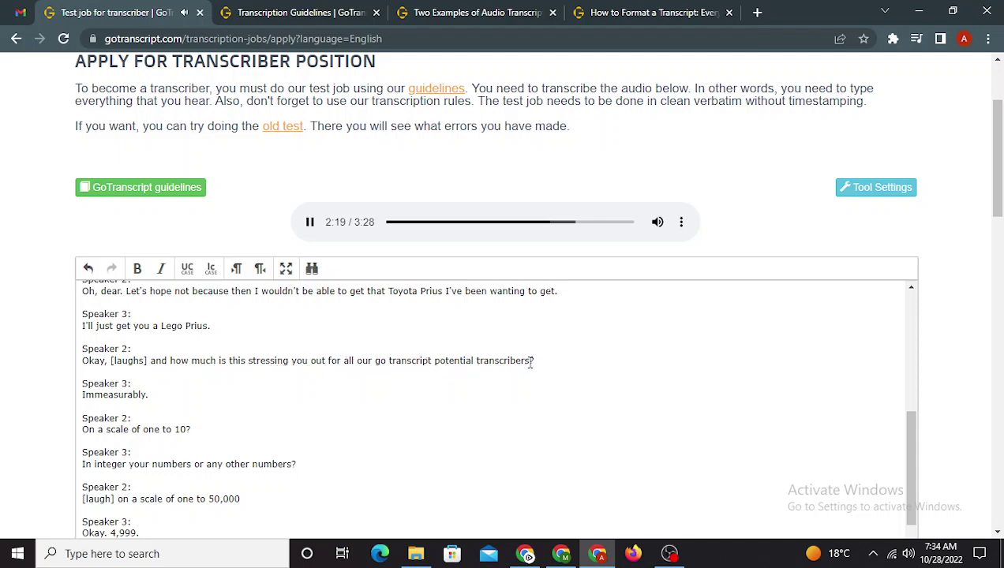
pyautogui.scroll(-2, 224, 387)
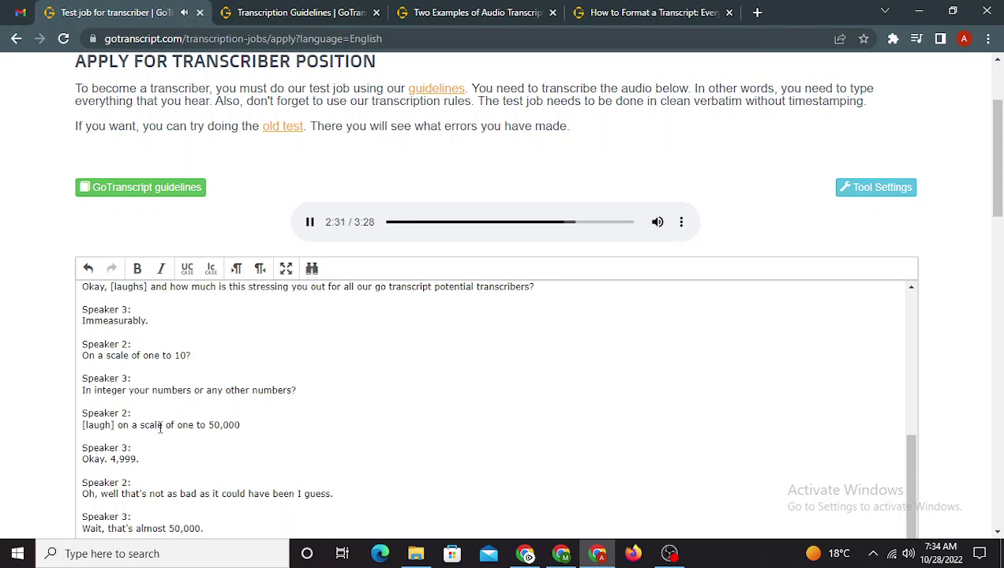
pyautogui.click(255, 424)
pyautogui.write('.')
pyautogui.scroll(-1, 134, 447)
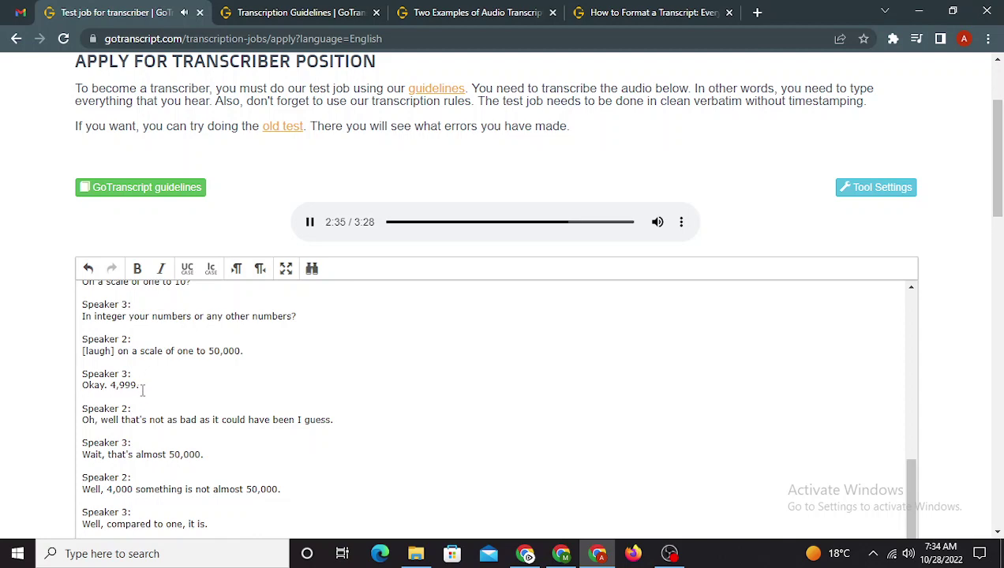
# Step: Replay the audio from about 2:40 and add a comma after "well" in the "not as bad as it could have been" line
pyautogui.scroll(-1, 129, 408)
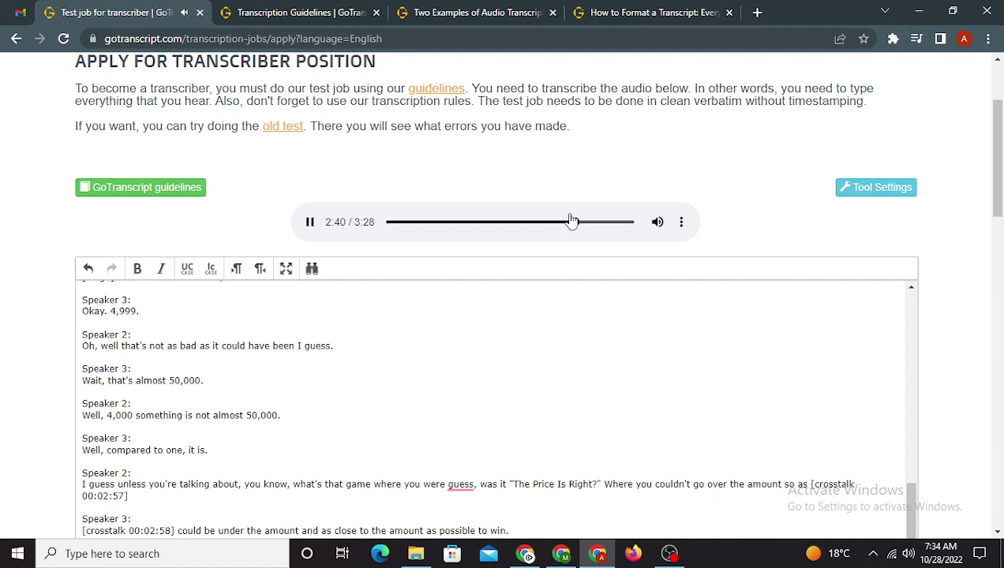
pyautogui.click(570, 222)
pyautogui.click(124, 345)
pyautogui.press('Escape')
pyautogui.press('BackSpace')
pyautogui.press('BackSpace')
pyautogui.press('BackSpace')
pyautogui.press('BackSpace')
pyautogui.press('BackSpace')
pyautogui.press('BackSpace')
pyautogui.press('BackSpace')
pyautogui.write(',')
pyautogui.press('Escape')
# Step: Listen to the rest of the audio and check the closing lines of the transcript against it
pyautogui.scroll(-2, 150, 420)
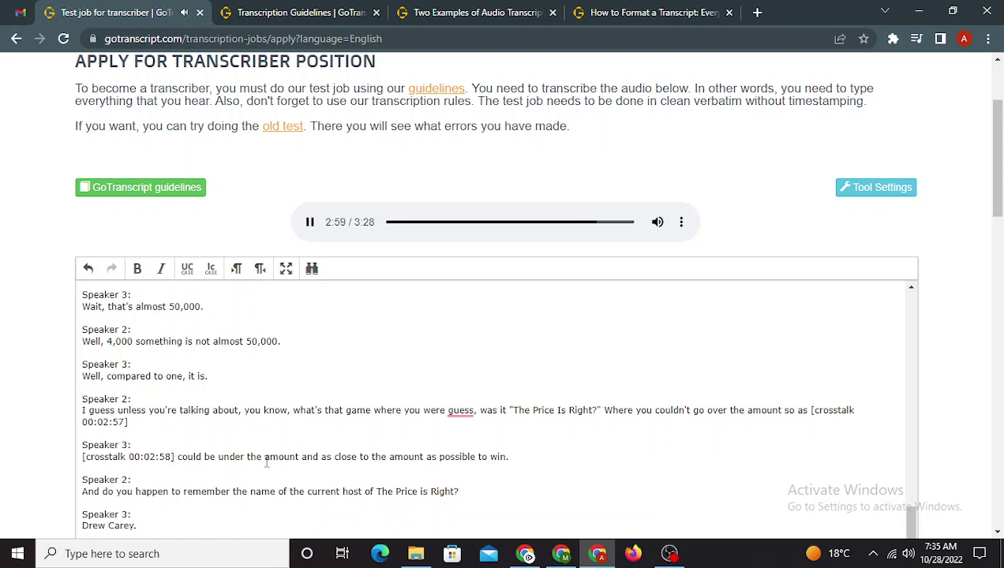
pyautogui.click(310, 222)
pyautogui.click(310, 223)
pyautogui.scroll(-1, 239, 452)
pyautogui.scroll(-3, 385, 487)
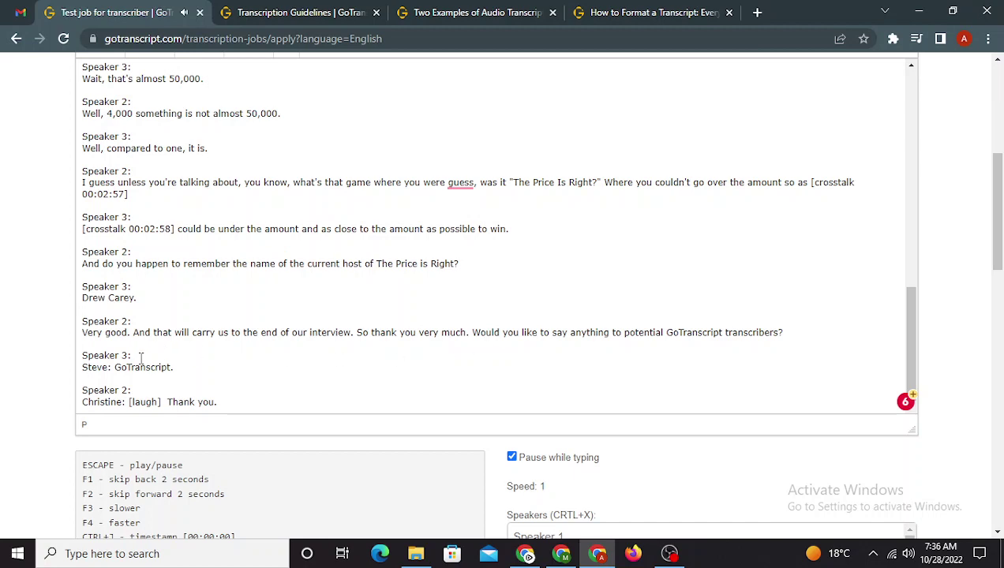
pyautogui.scroll(4, 6, 306)
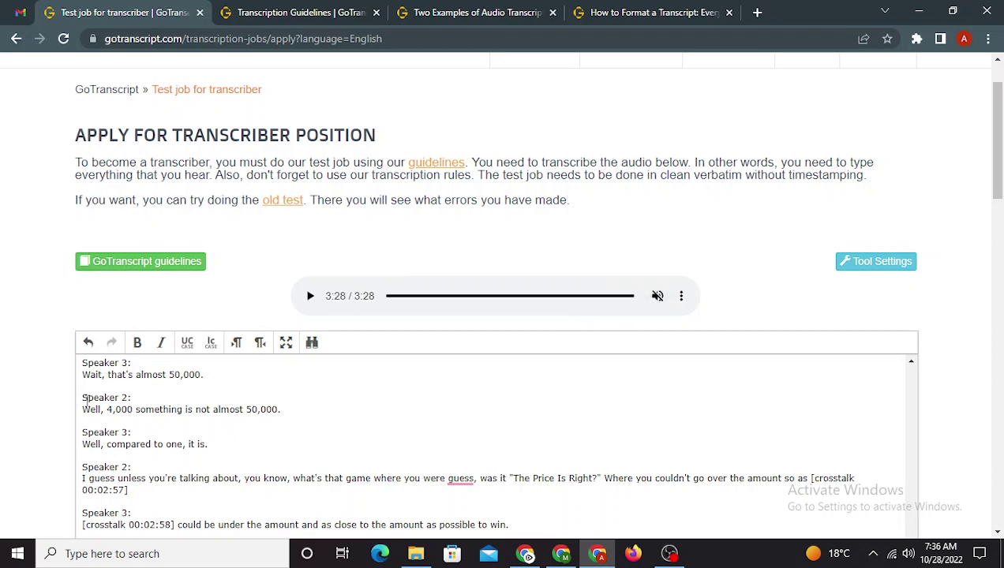
# Step: Join the final "[laugh] Thank you." line to its "Speaker 2:" label and select that label
pyautogui.scroll(-6, 21, 410)
pyautogui.scroll(1, 21, 411)
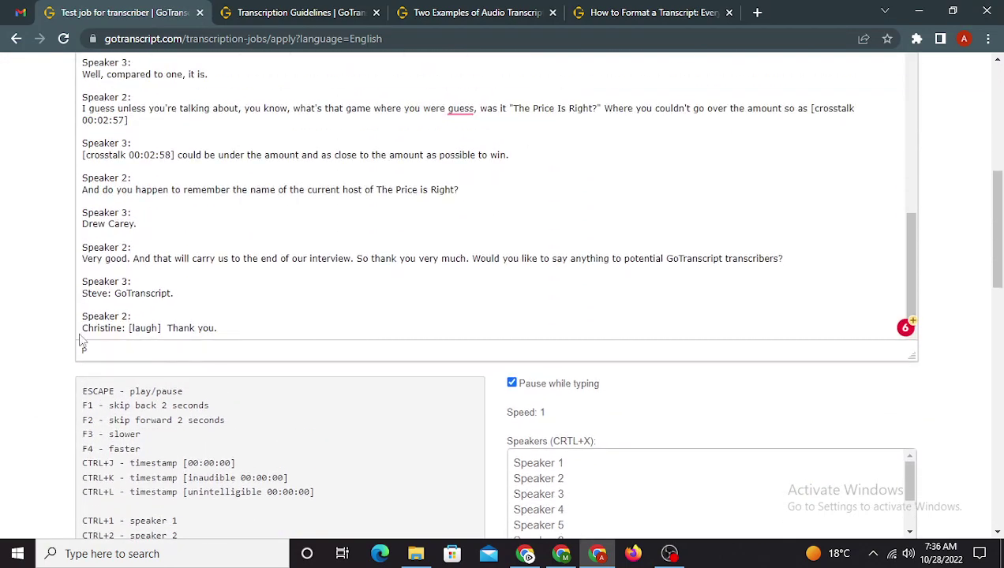
pyautogui.press('BackSpace')
pyautogui.hotkey('shift', 'Left')
pyautogui.hotkey('shift', 'Left')
pyautogui.hotkey('shift', 'Left')
pyautogui.hotkey('shift', 'Left')
pyautogui.hotkey('shift', 'Left')
pyautogui.hotkey('shift', 'Left')
pyautogui.hotkey('shift', 'Left')
pyautogui.hotkey('shift', 'Left')
pyautogui.hotkey('shift', 'Left')
pyautogui.hotkey('shift', 'Left')
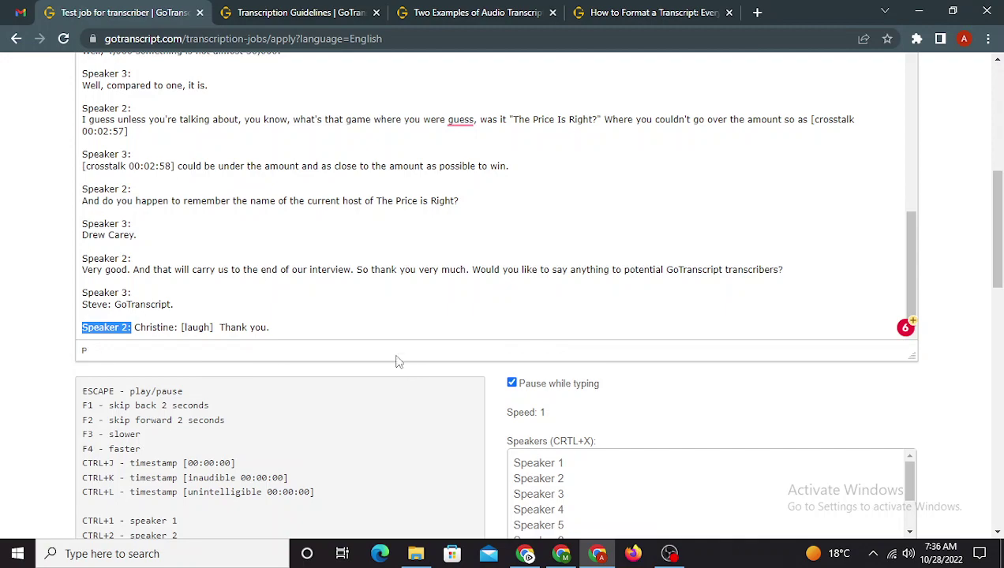
pyautogui.scroll(15, 325, 250)
pyautogui.scroll(2, 221, 248)
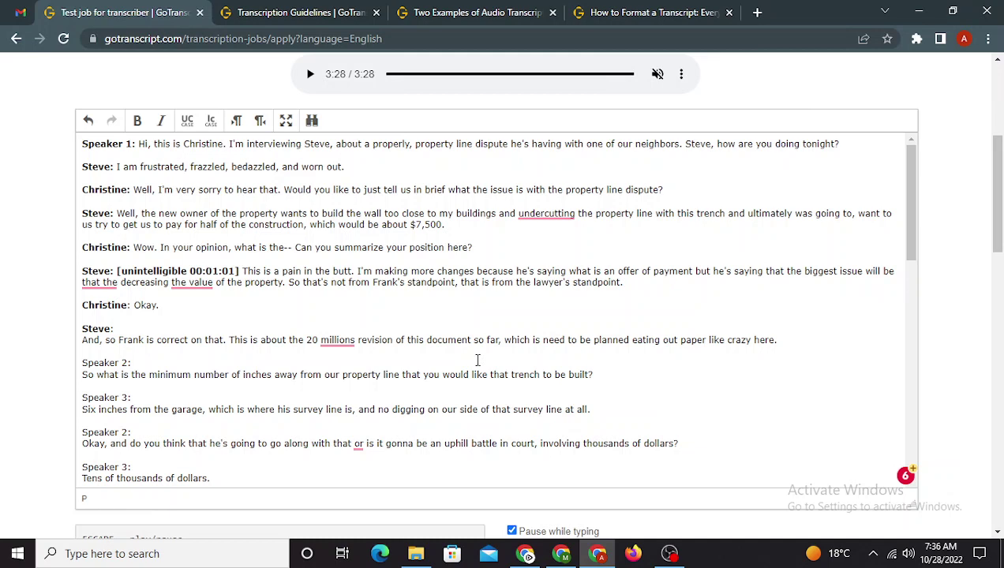
pyautogui.scroll(2, 456, 349)
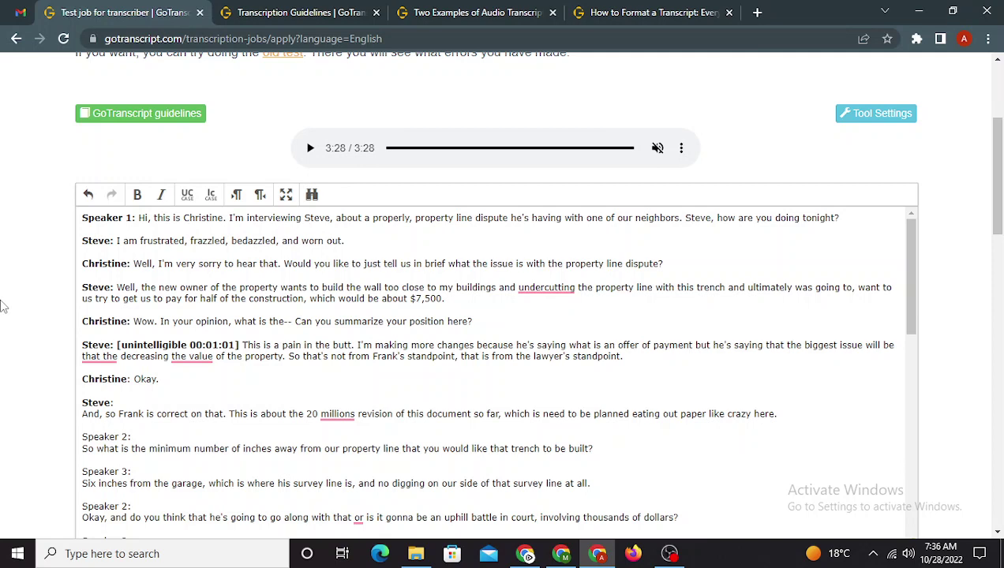
pyautogui.scroll(3, 3, 306)
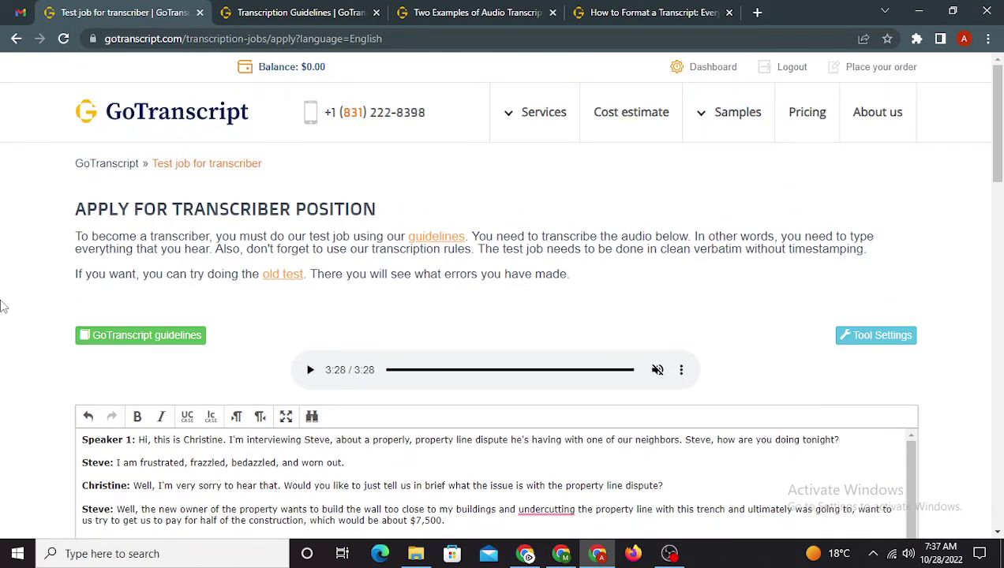